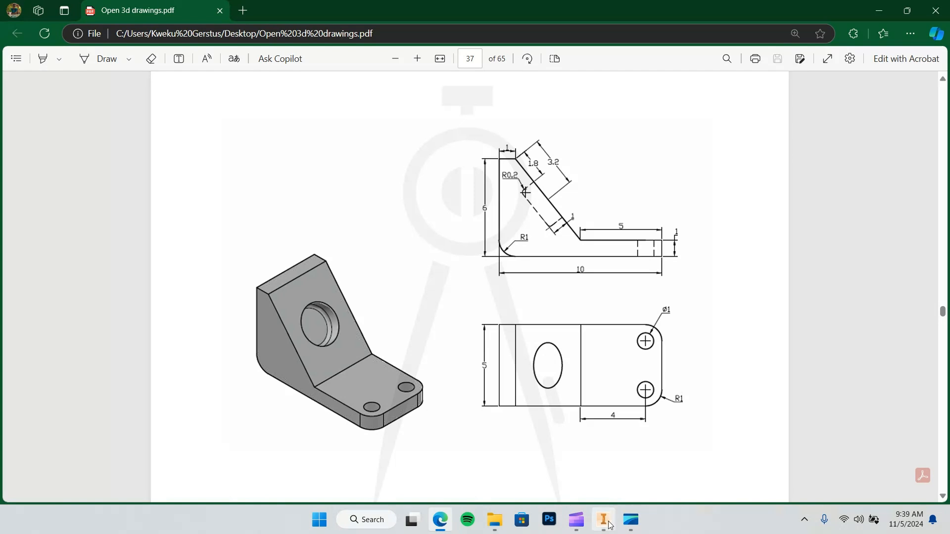
Switch to Inventor, create a new part and start a 2D sketch on the XY plane
click(604, 519)
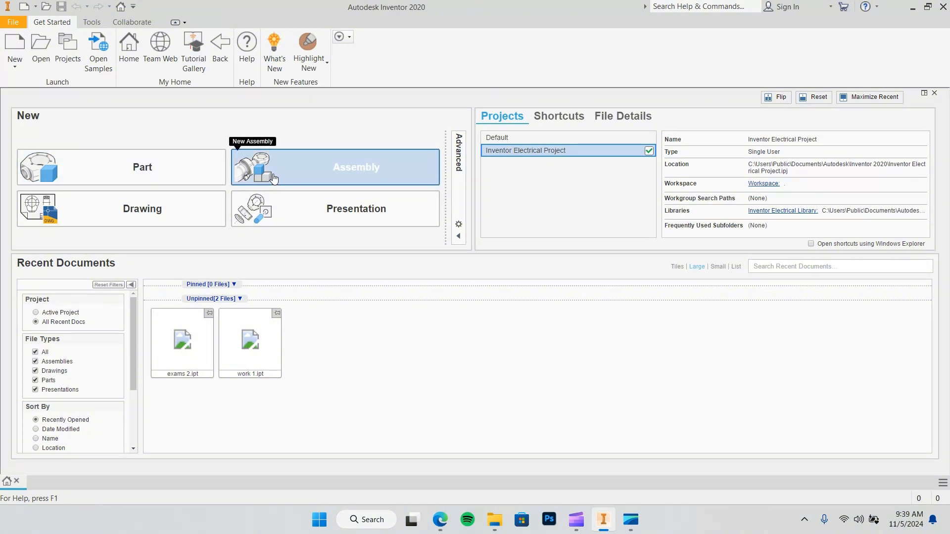
click(158, 163)
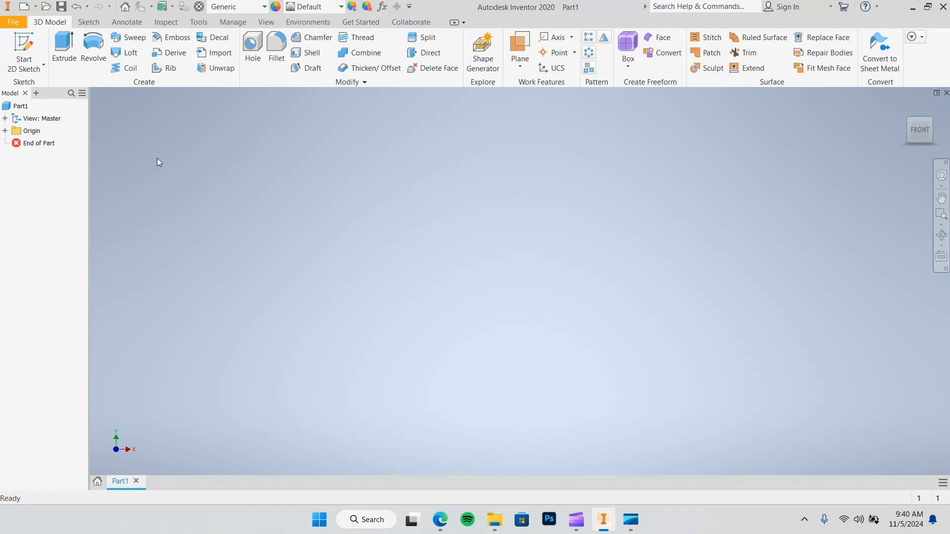
click(439, 508)
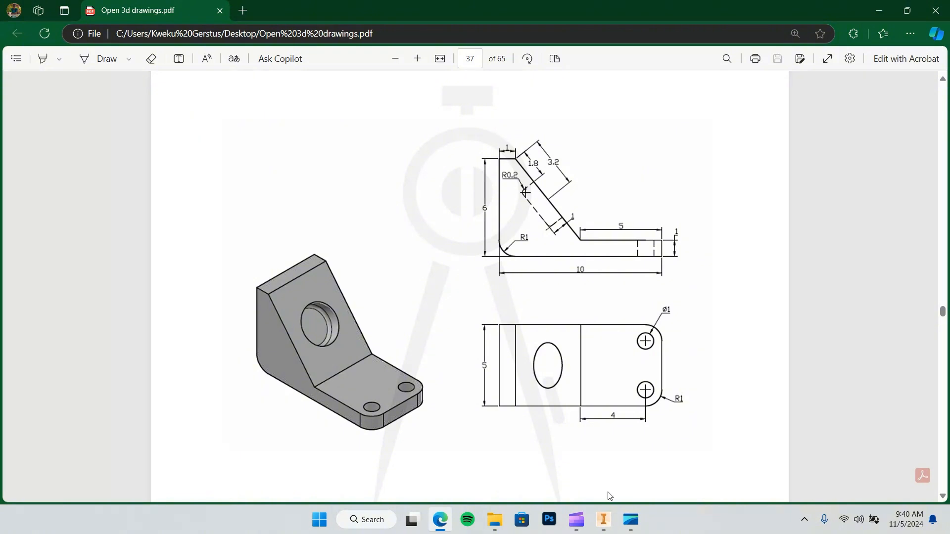
click(609, 529)
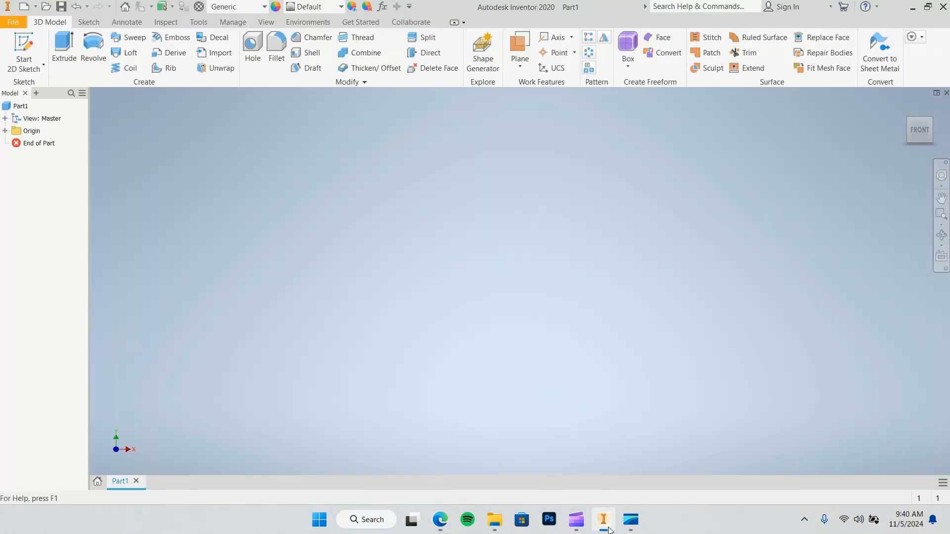
click(23, 45)
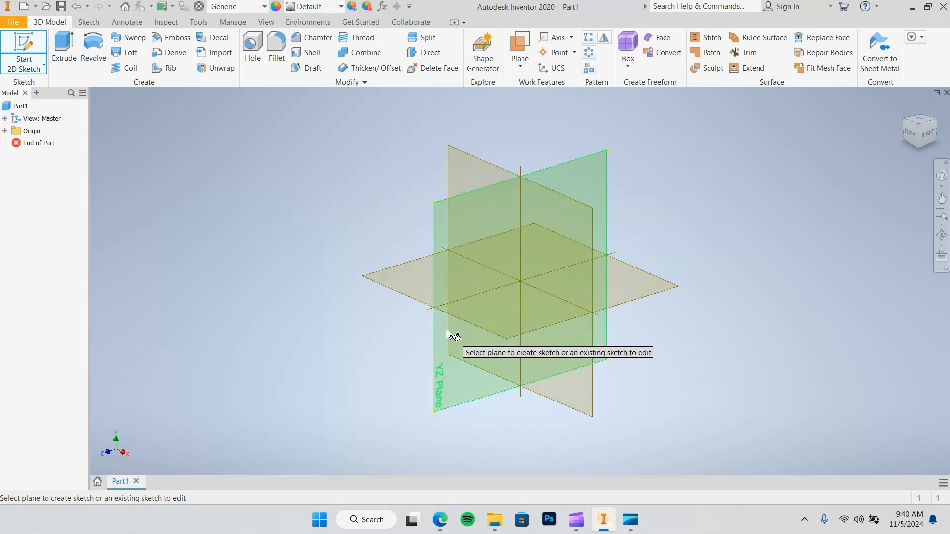
click(454, 166)
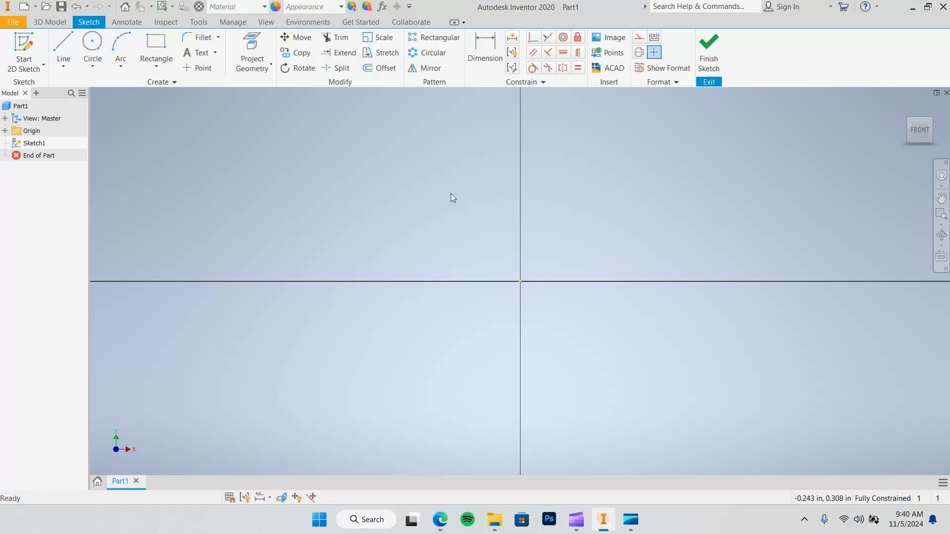
Following the PDF drawing, sketch connected lines for the back edge about 0.62 in tall, base about 0.99 in long, short front edge and ledge
click(441, 519)
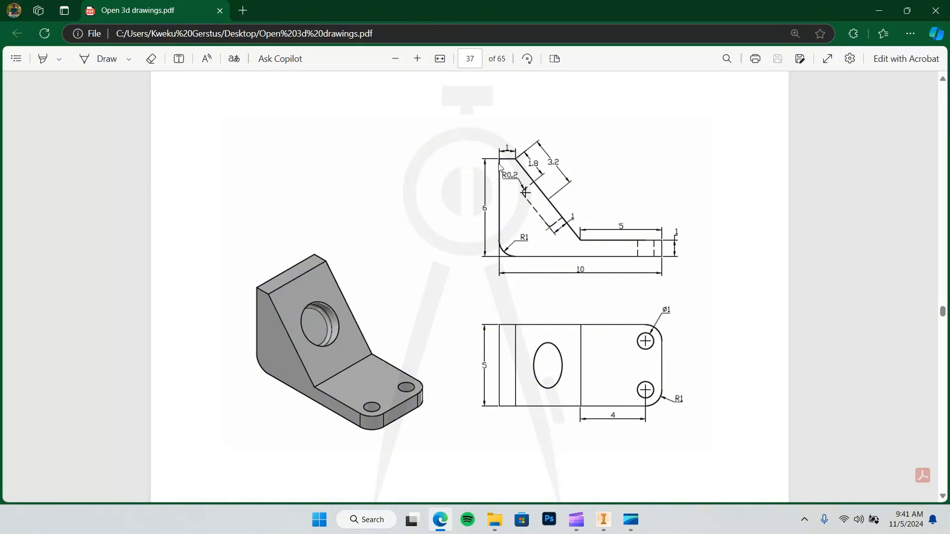
click(604, 518)
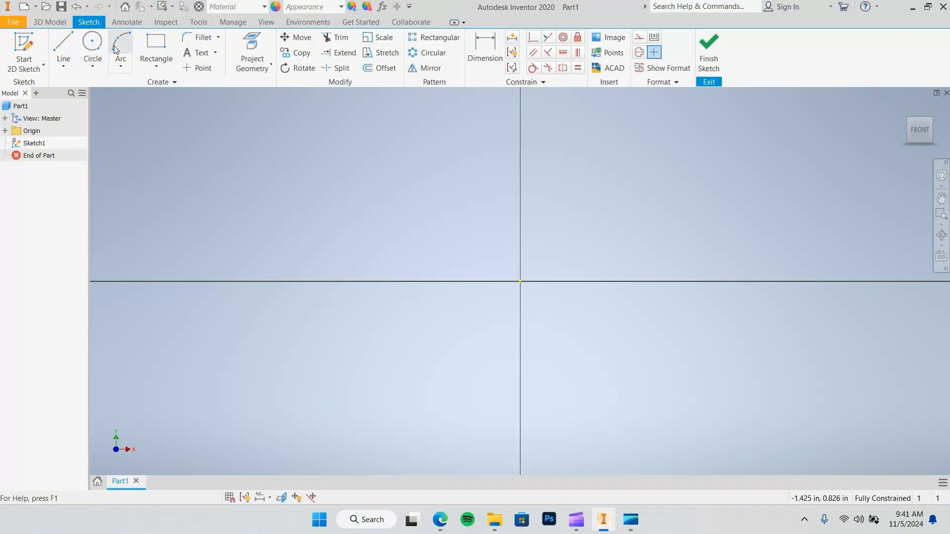
click(64, 47)
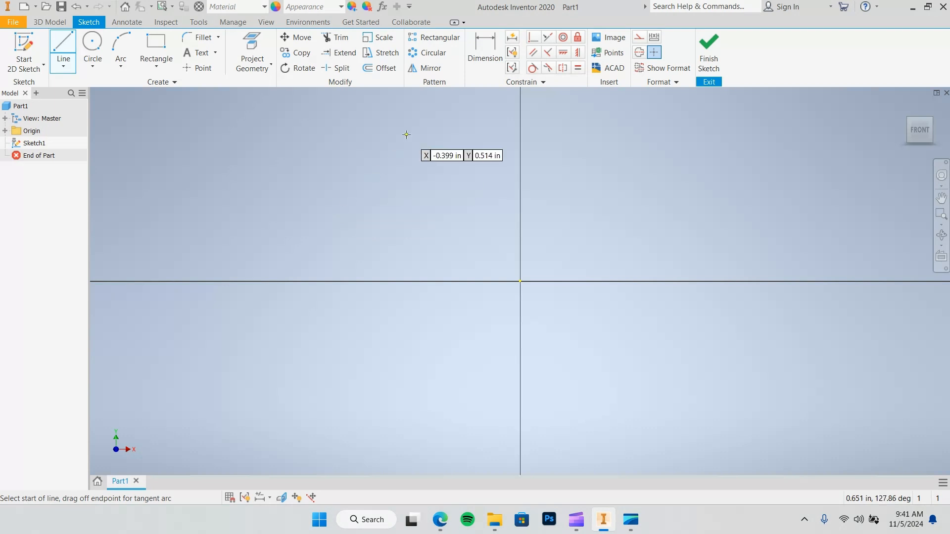
click(343, 120)
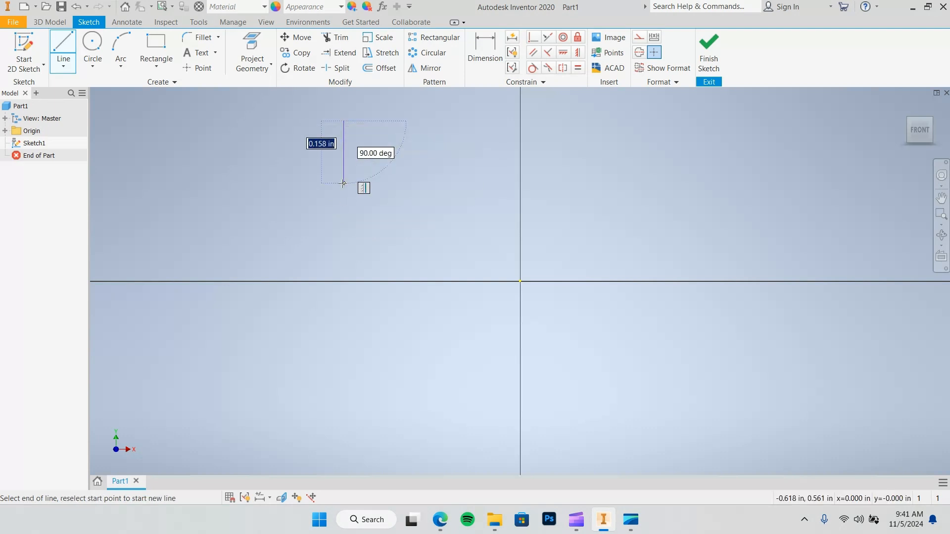
click(344, 298)
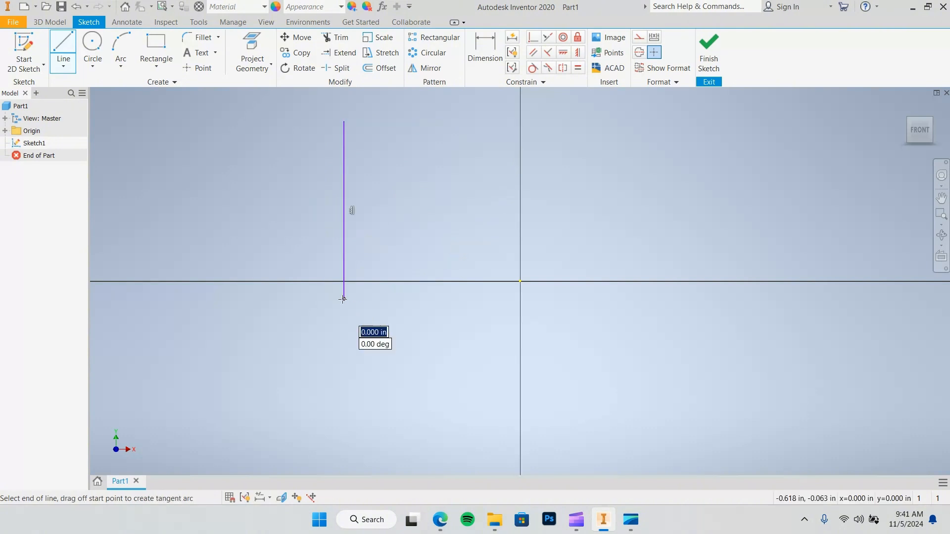
click(625, 299)
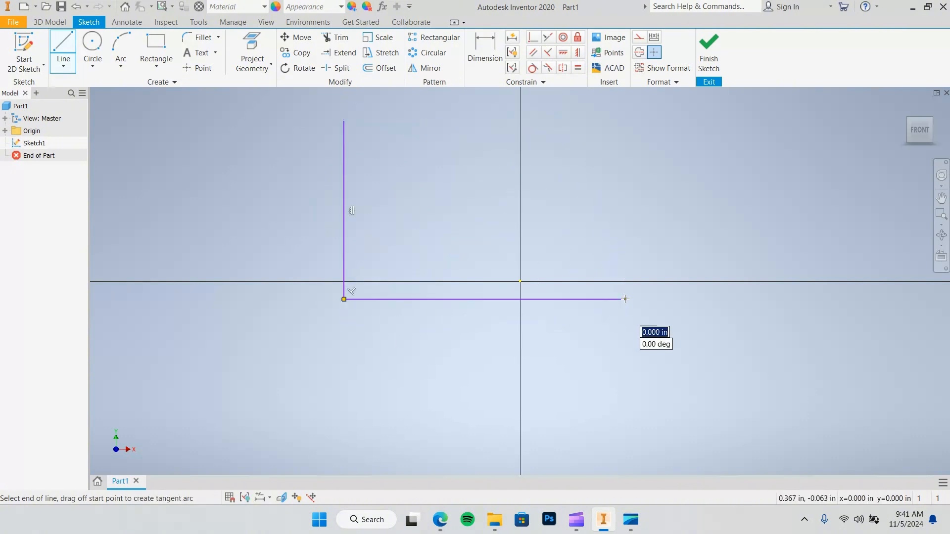
click(626, 261)
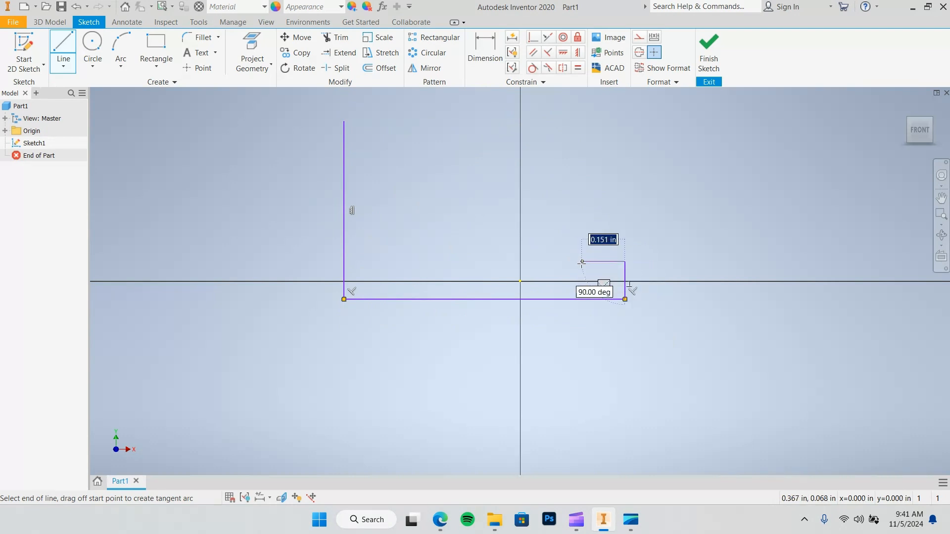
click(533, 262)
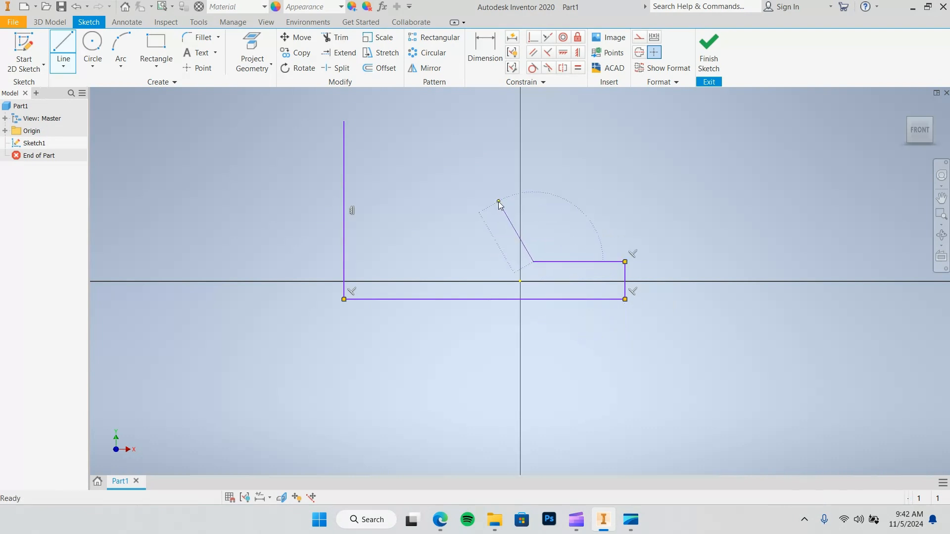
key(Escape)
Close the profile with a horizontal top edge about 0.15 in long and a sloped line down to the ledge's inner end
click(66, 44)
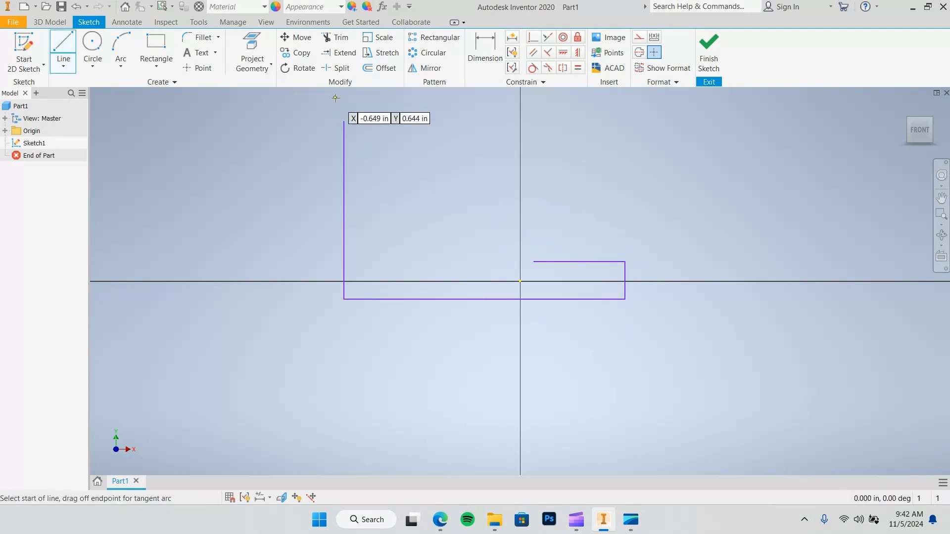
click(344, 121)
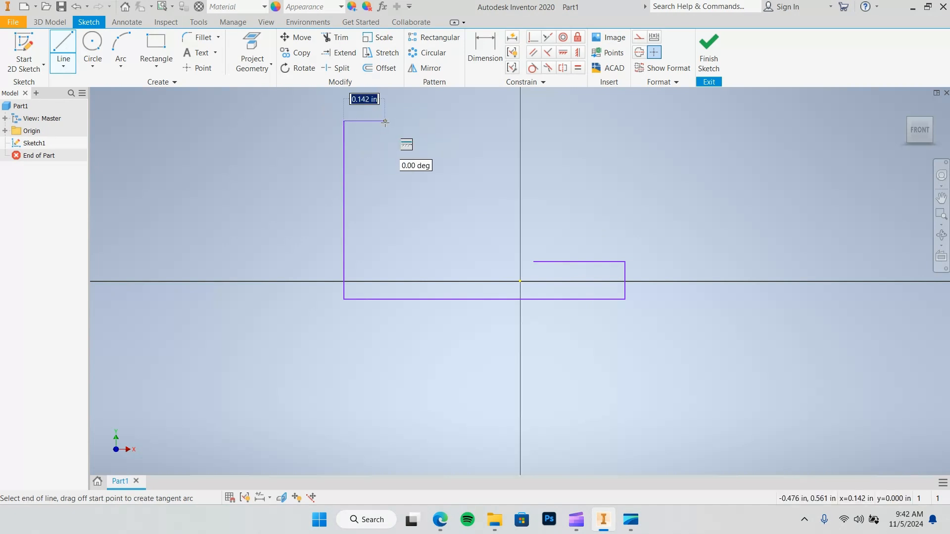
click(386, 122)
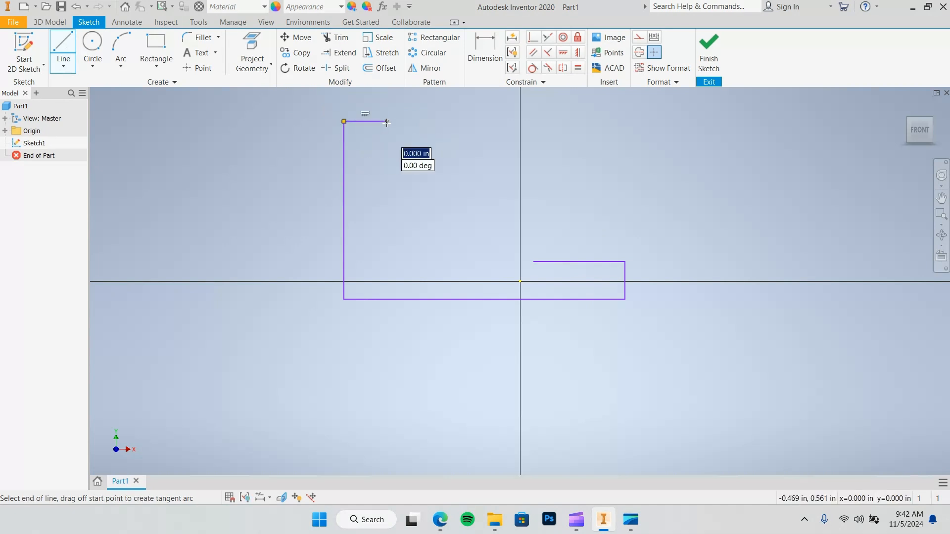
click(533, 261)
key(Escape)
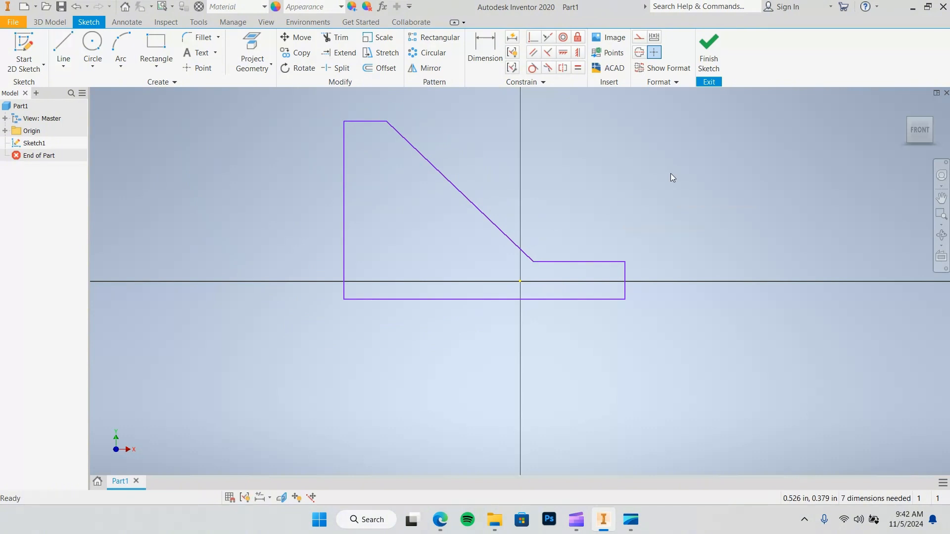
Dimension the profile's short top edge to 1 in
click(485, 50)
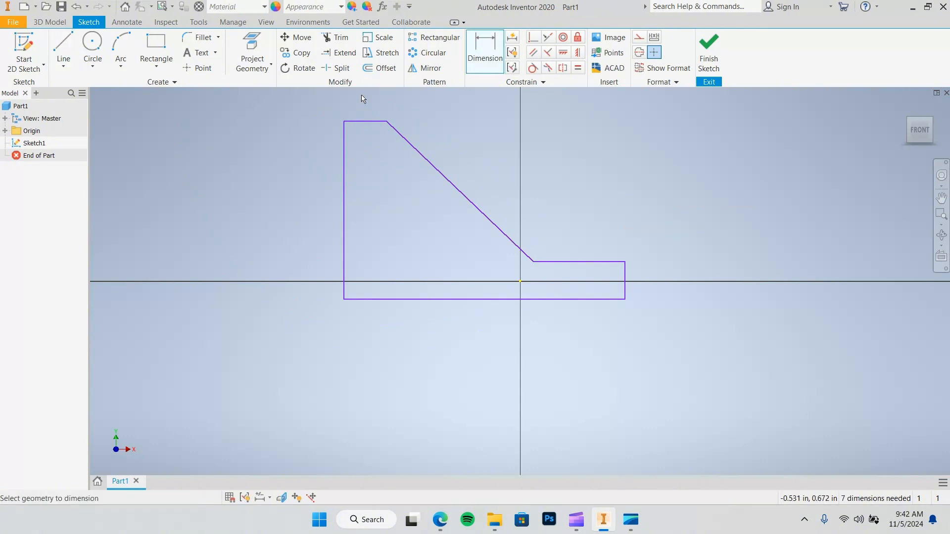
click(365, 121)
click(362, 112)
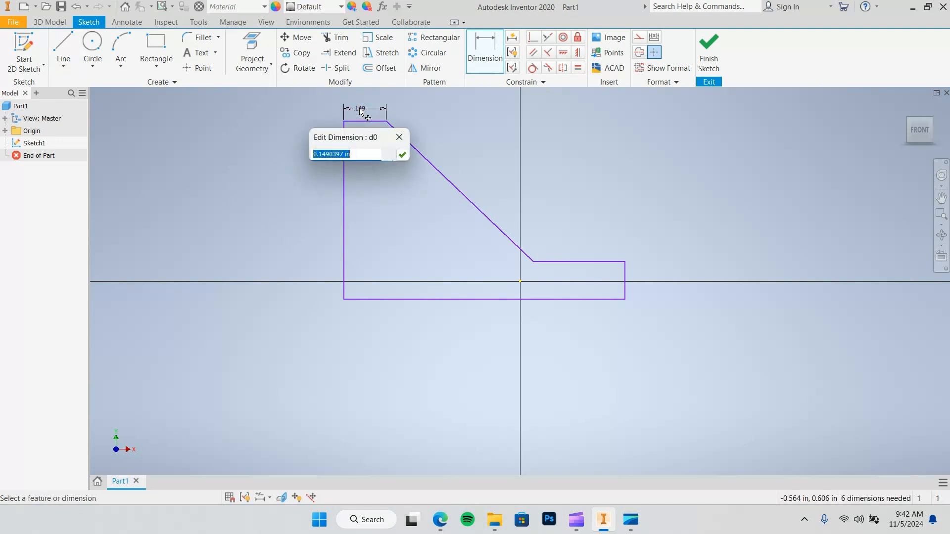
text(1)
key(Return)
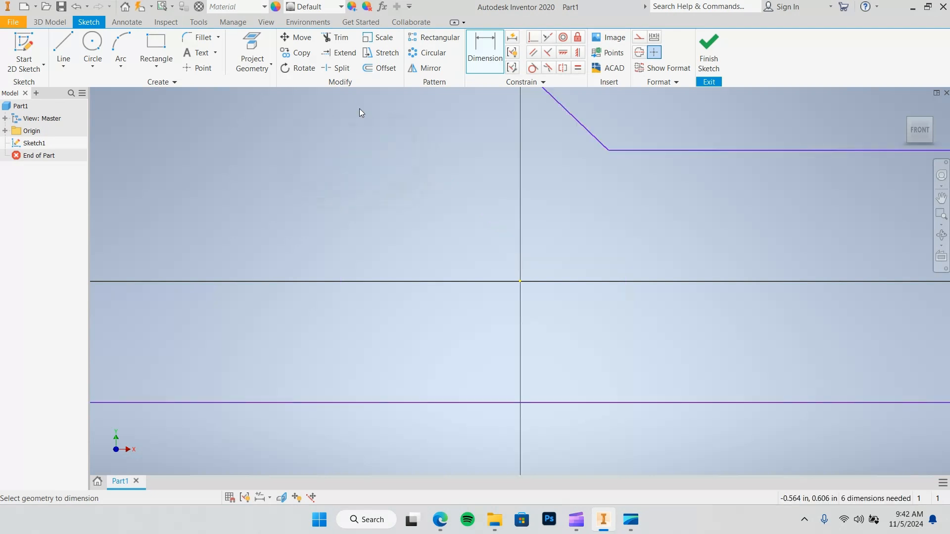
Dimension the profile's vertical back edge to 6 in
click(941, 225)
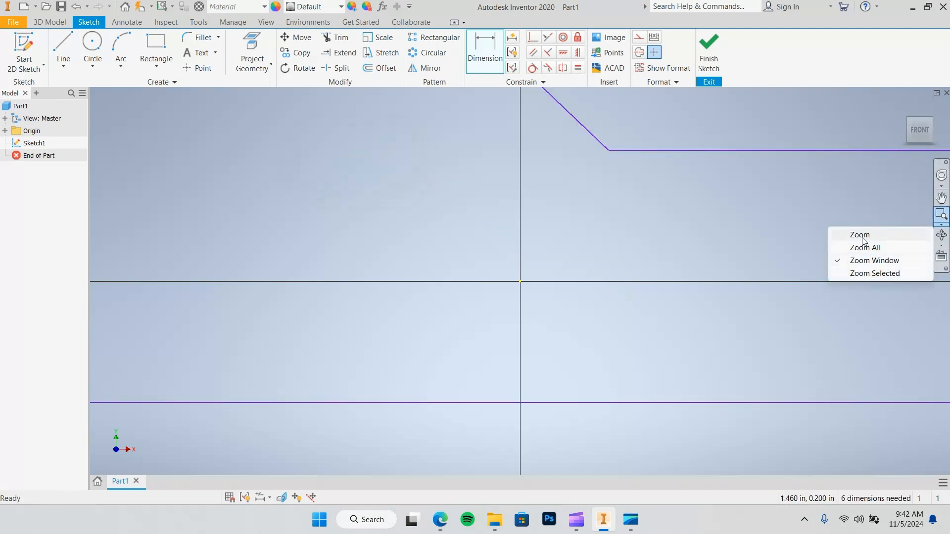
click(863, 237)
click(941, 224)
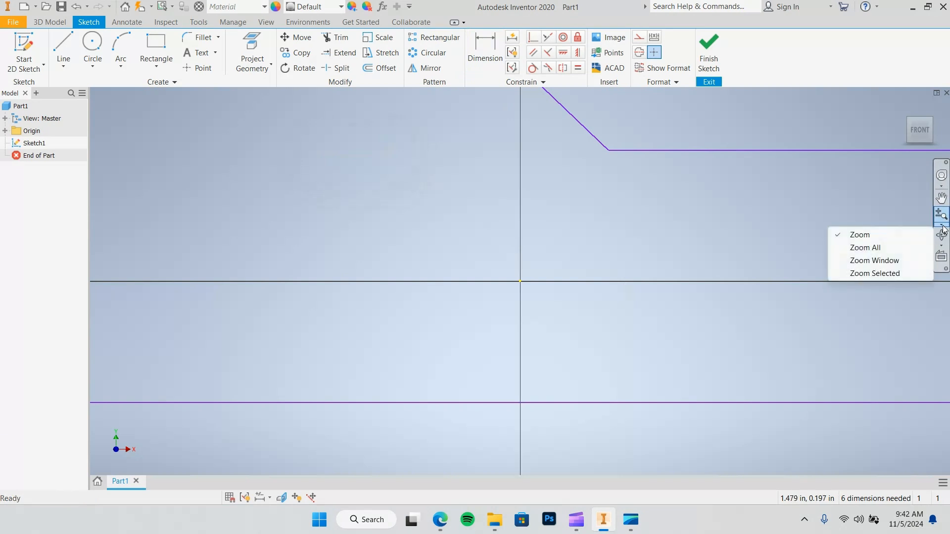
click(902, 249)
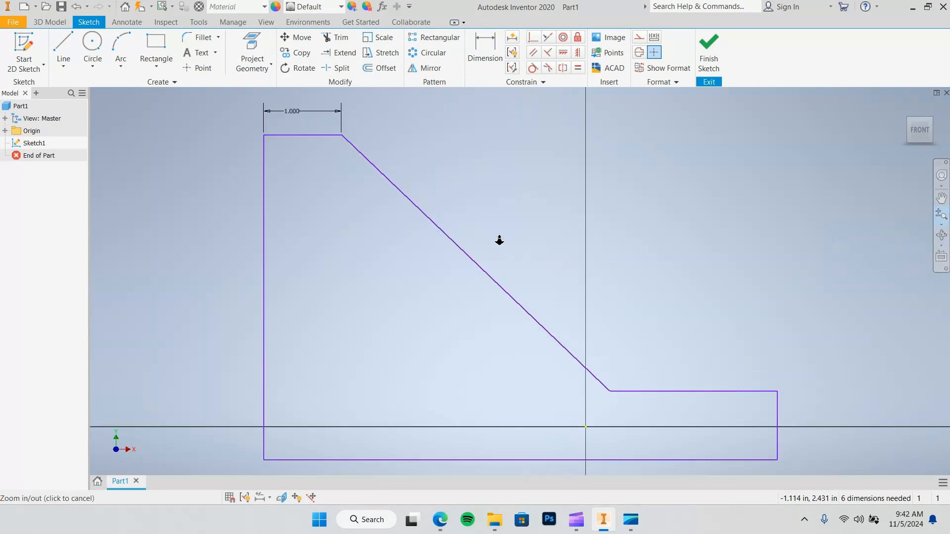
scroll(556, 238, up, 2)
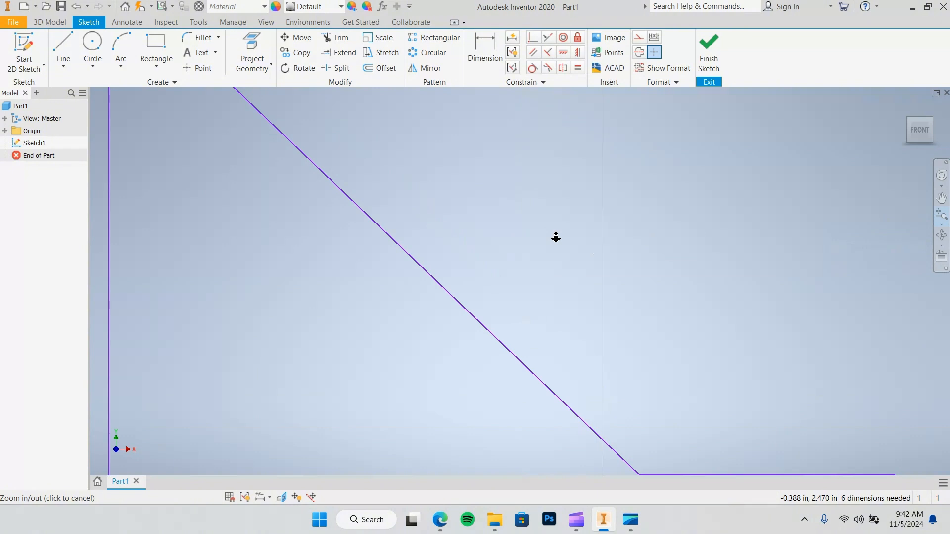
scroll(556, 237, down, 5)
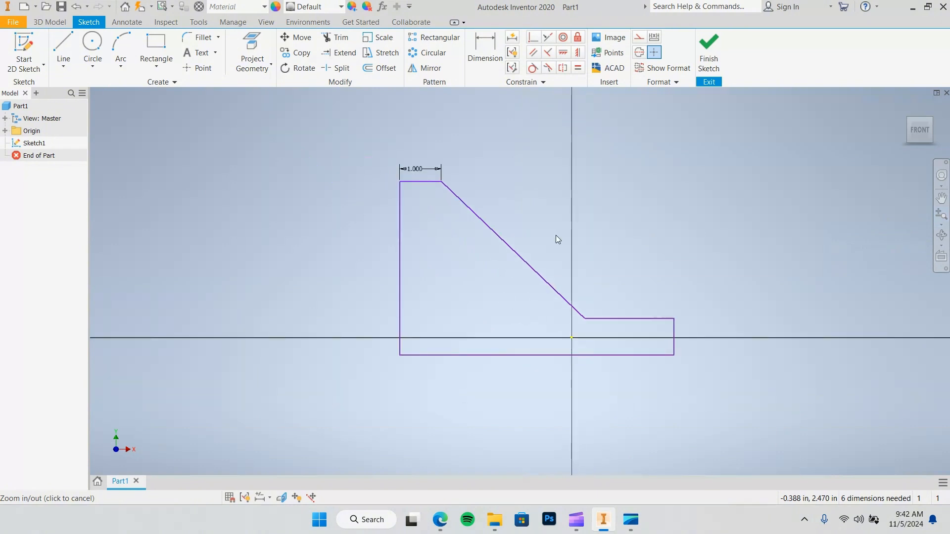
key(d)
click(401, 212)
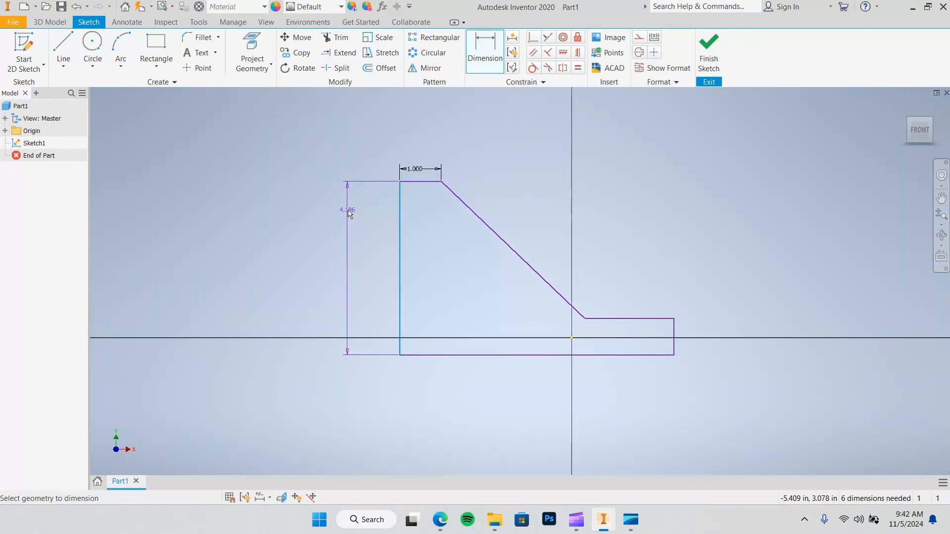
click(349, 213)
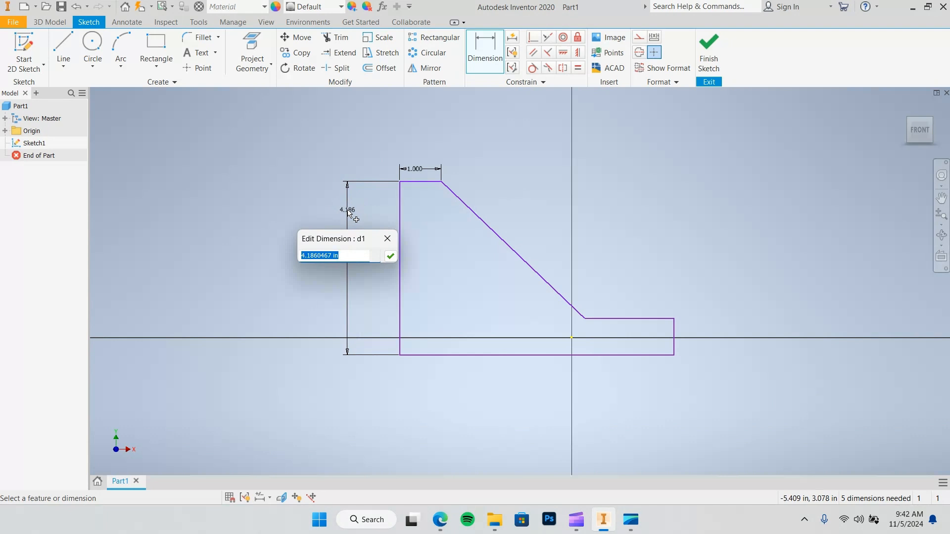
text(6)
key(Return)
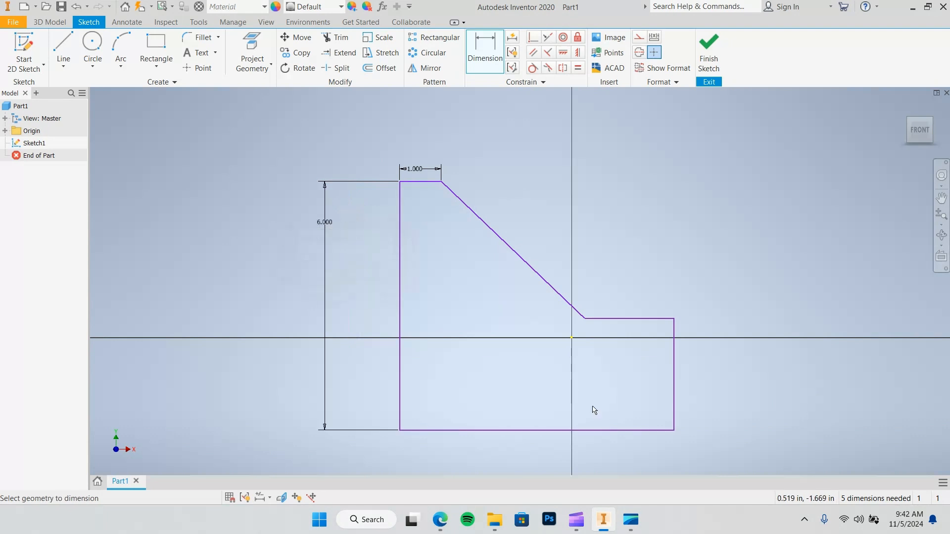
Dimension the profile's short front edge to 1 in and the horizontal ledge to 5 in
click(673, 381)
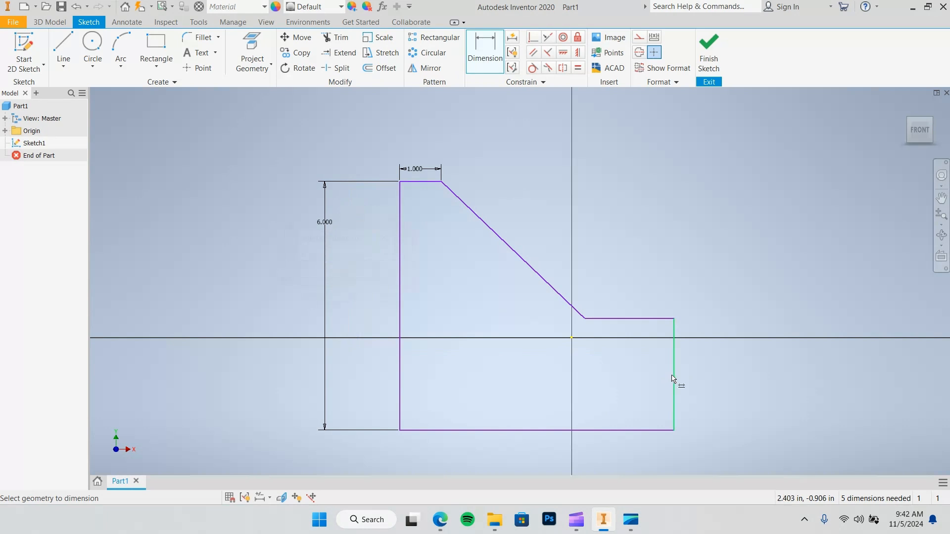
click(739, 377)
text(1)
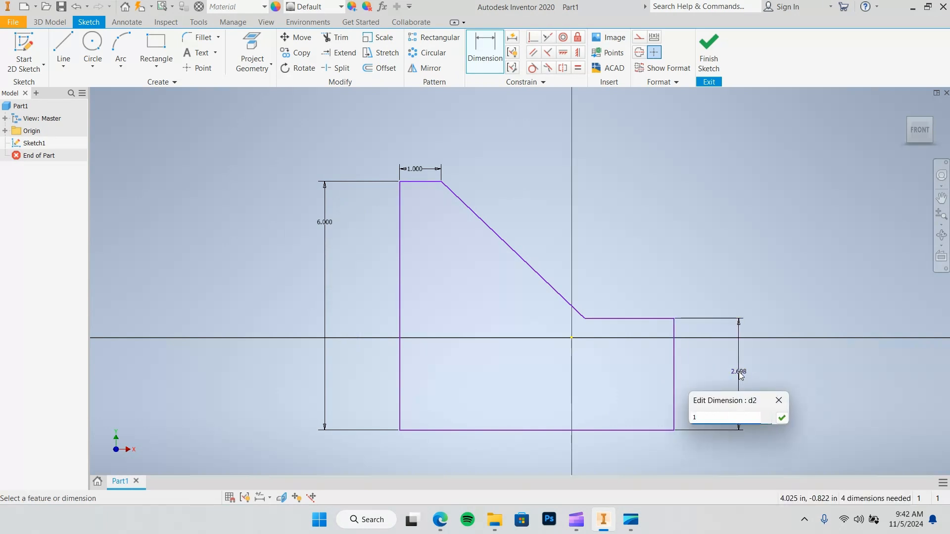
key(Return)
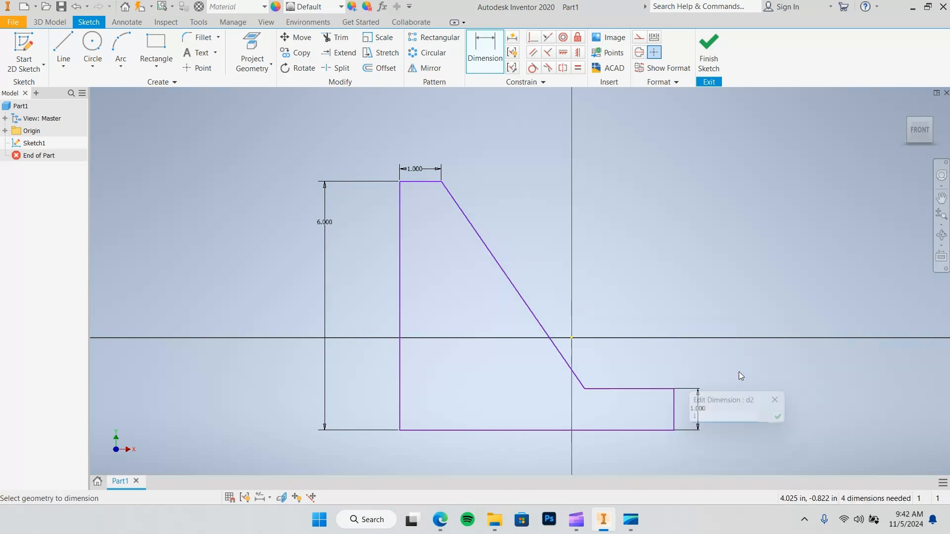
click(639, 391)
click(630, 346)
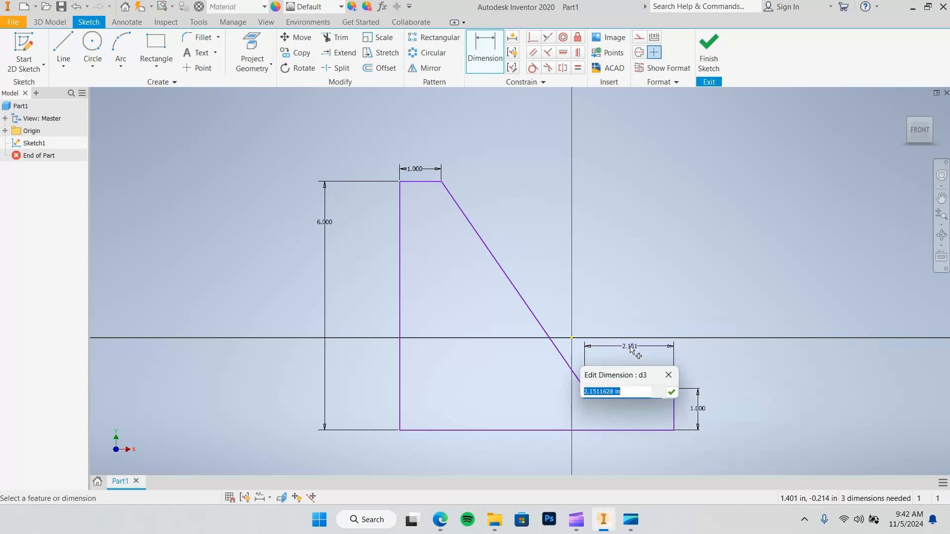
text(5)
key(Return)
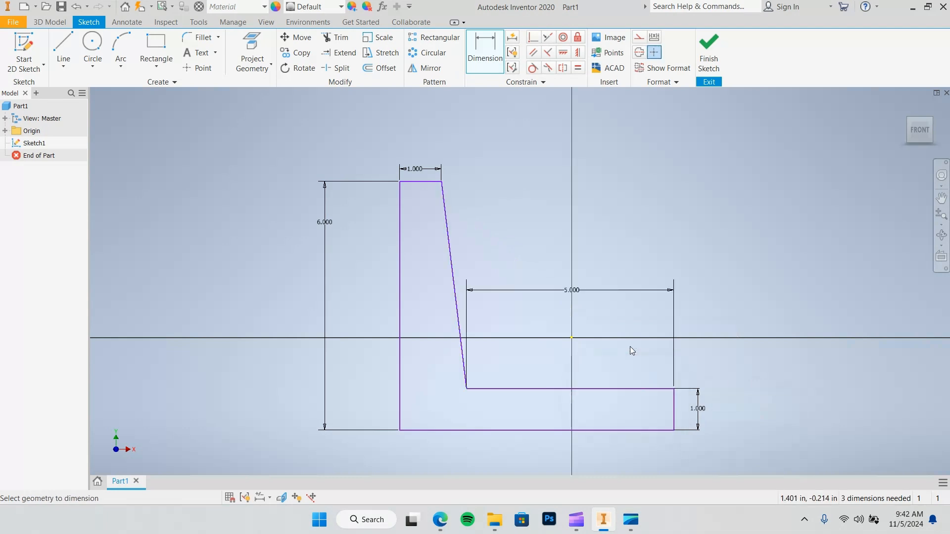
Dimension the profile's horizontal bottom edge to 10 in
click(531, 431)
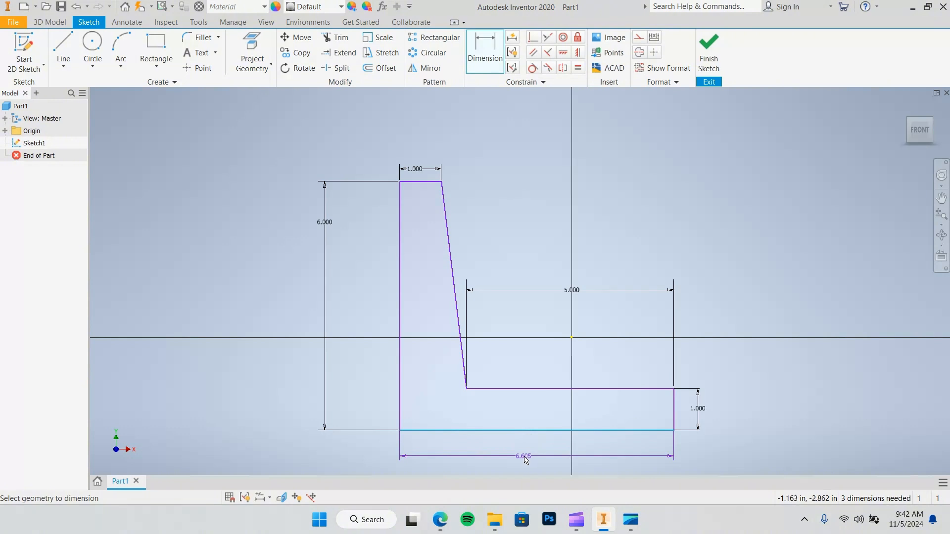
click(527, 459)
text(10)
key(Return)
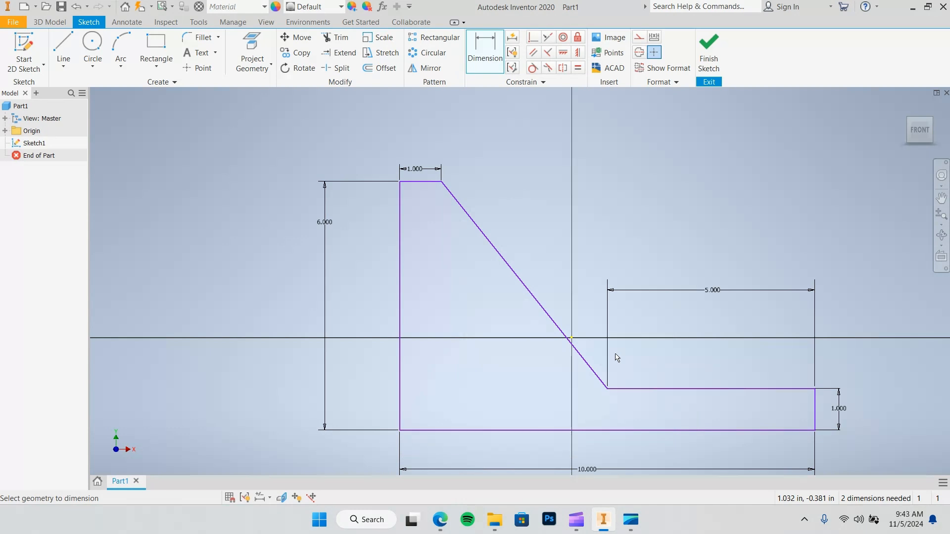
Check the profile against the PDF drawing in Edge, return to Inventor and finish the sketch
click(441, 519)
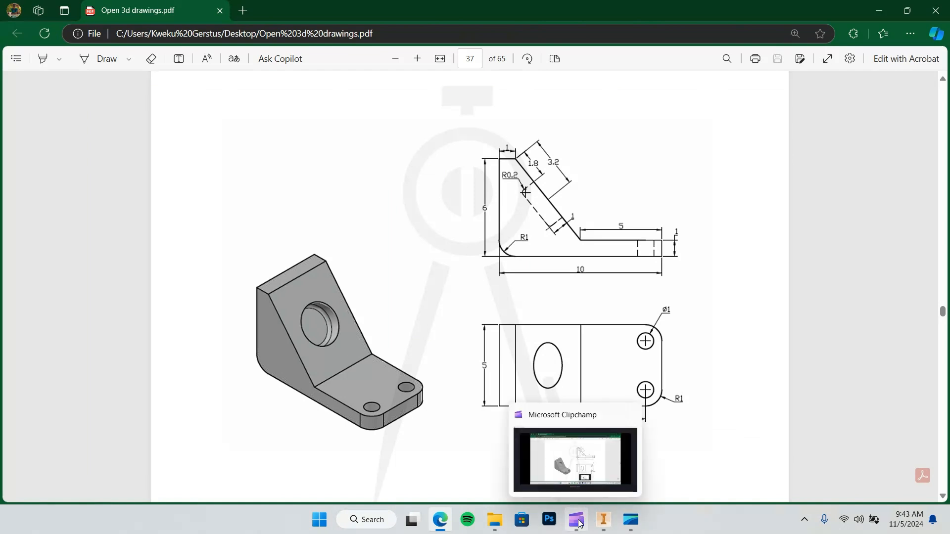
click(594, 522)
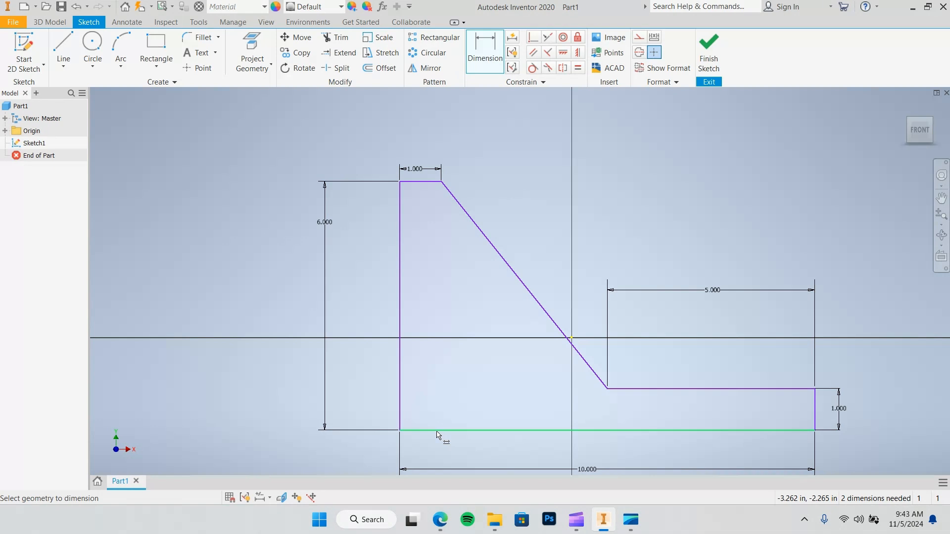
click(708, 52)
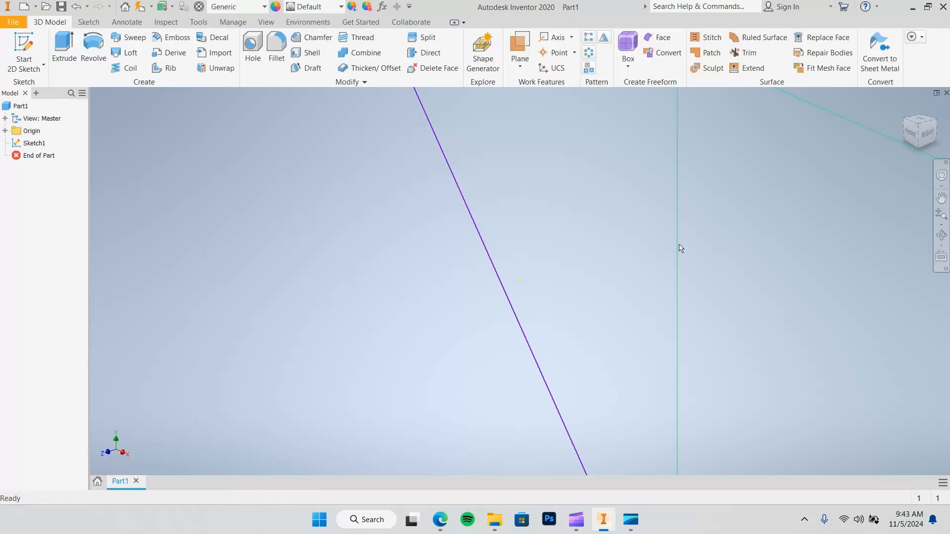
Extrude the side profile 5 in, checking the bracket's width in the PDF drawing
scroll(681, 248, up, 2)
scroll(681, 248, down, 5)
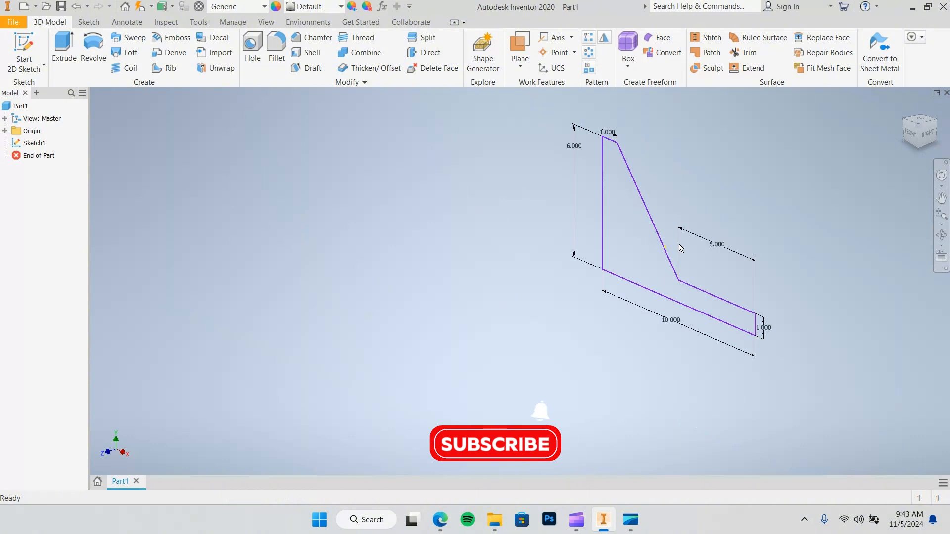
click(63, 39)
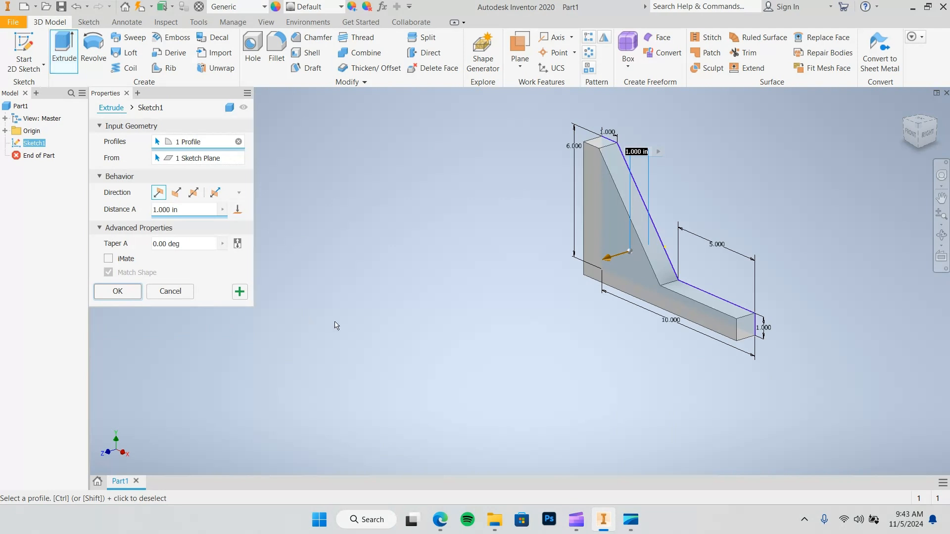
click(448, 518)
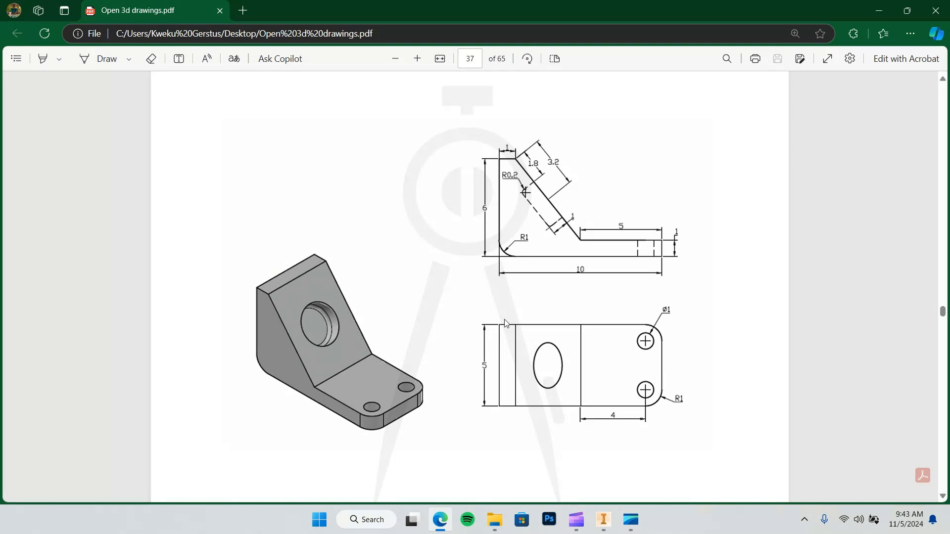
click(603, 520)
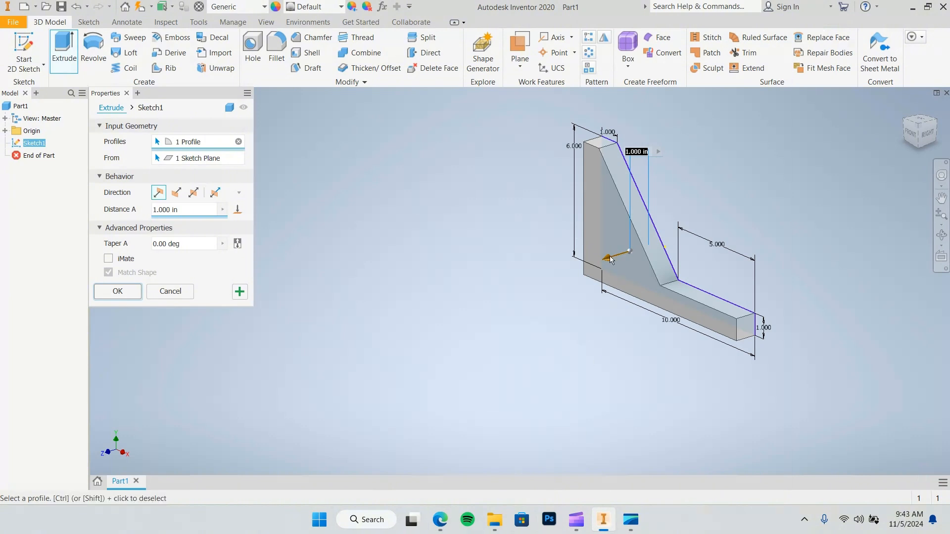
click(153, 211)
text(5)
click(130, 294)
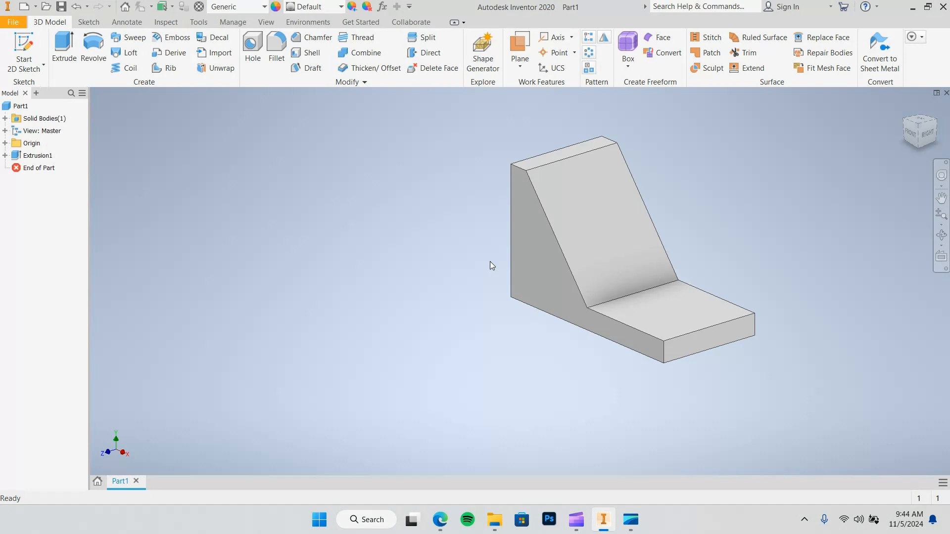
Check the corner radius in the PDF drawing and fillet the ledge's two vertical front edges with a 1 in radius
click(393, 421)
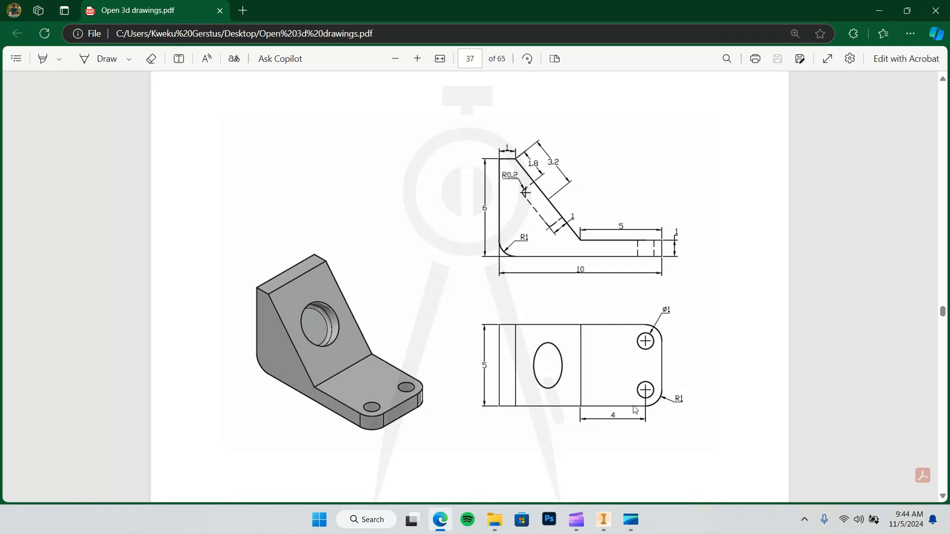
click(608, 517)
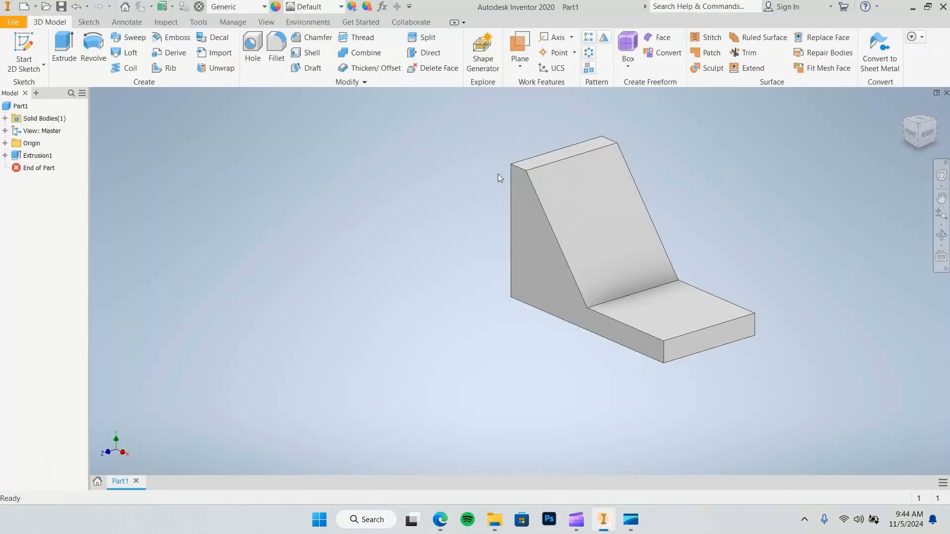
click(276, 49)
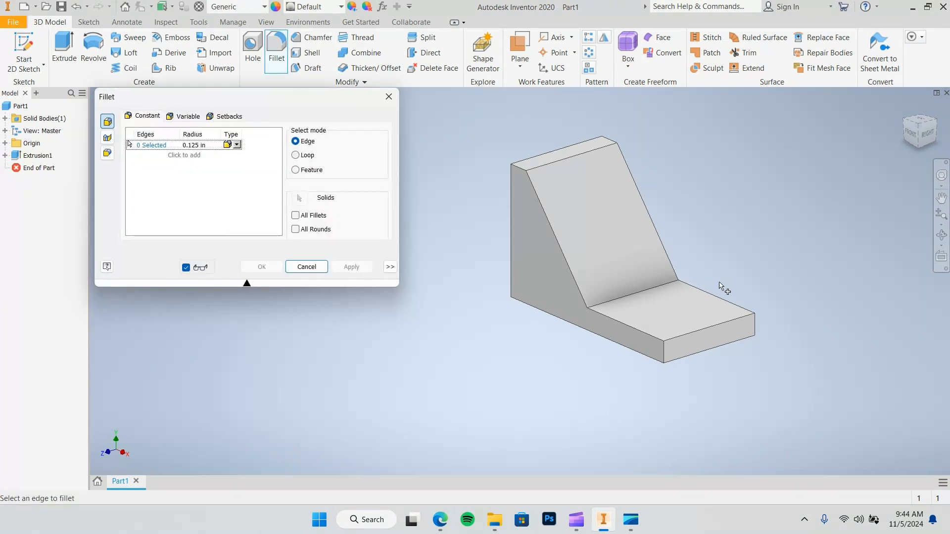
click(664, 349)
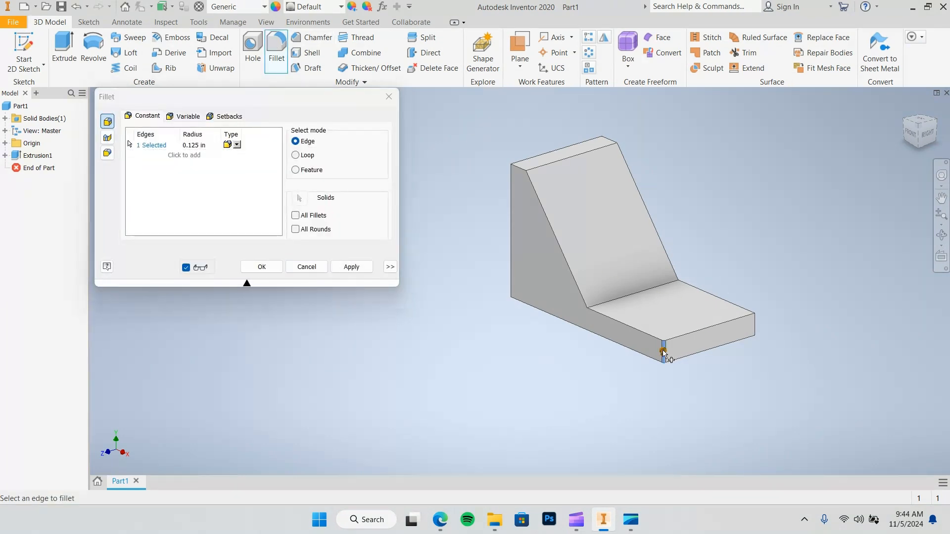
click(754, 325)
click(194, 145)
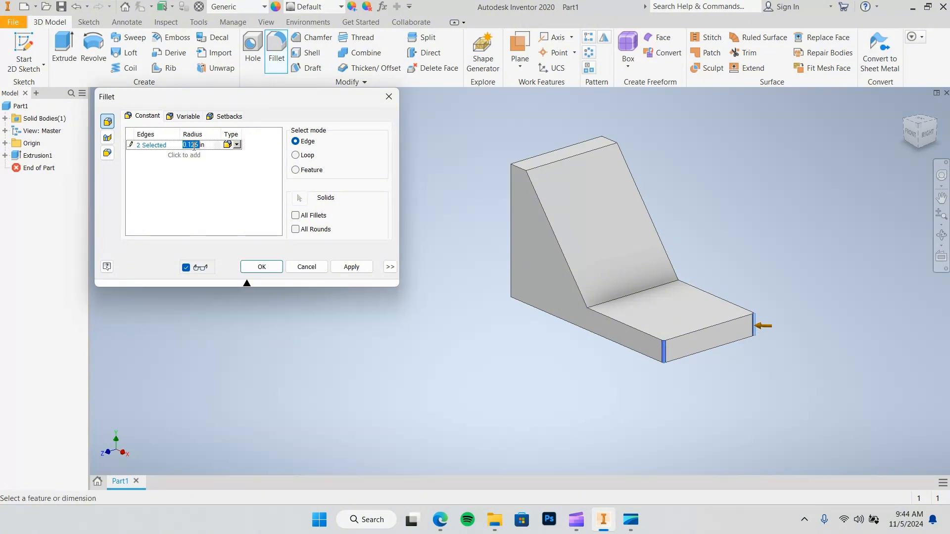
text(1)
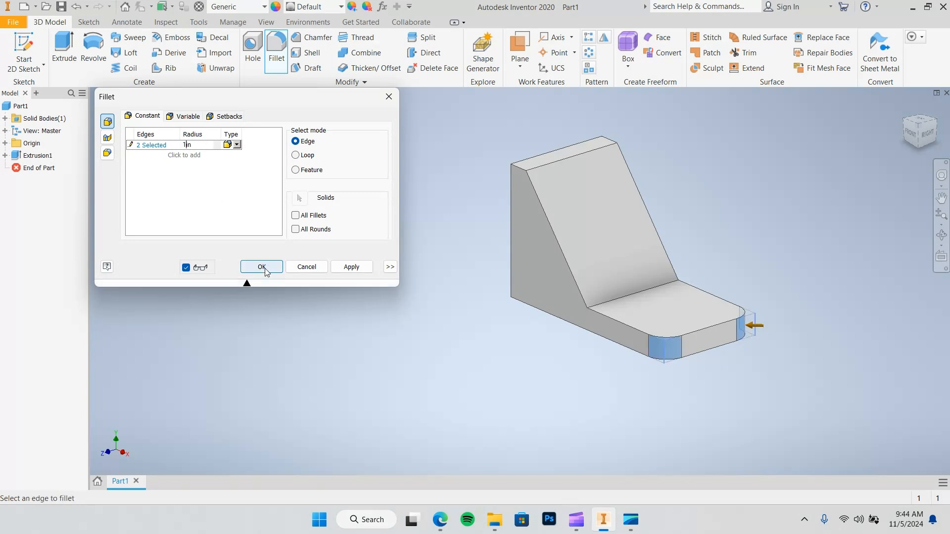
click(247, 270)
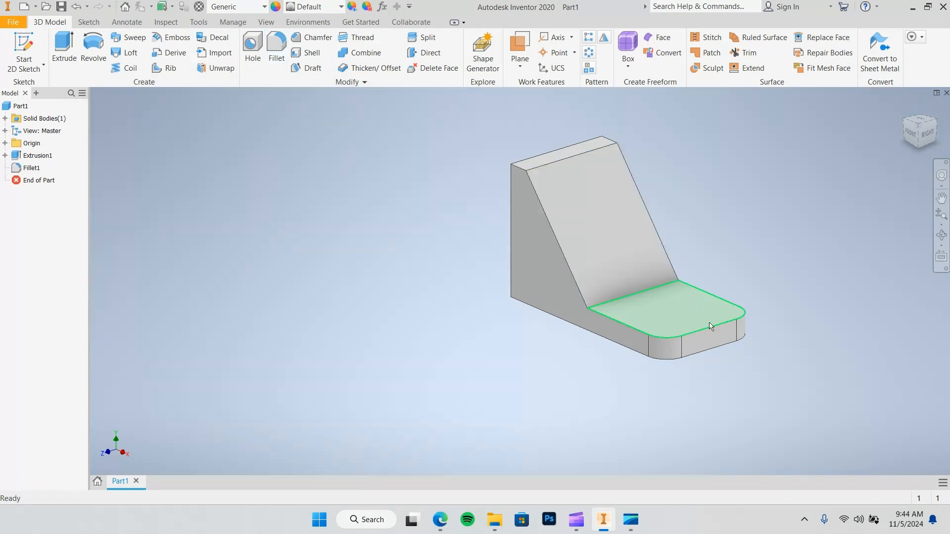
Start a sketch on the ledge's top face and check the hole diameter and positions in the PDF drawing
click(660, 309)
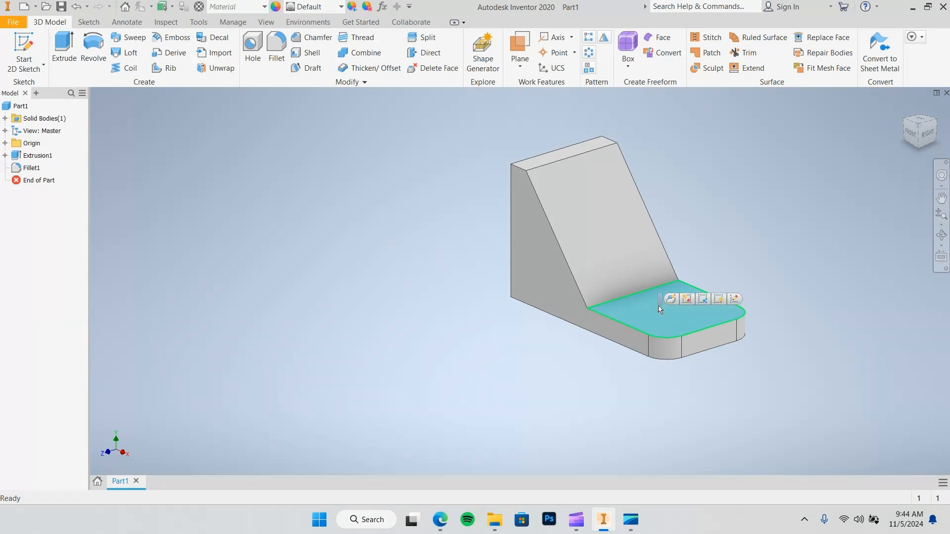
click(737, 301)
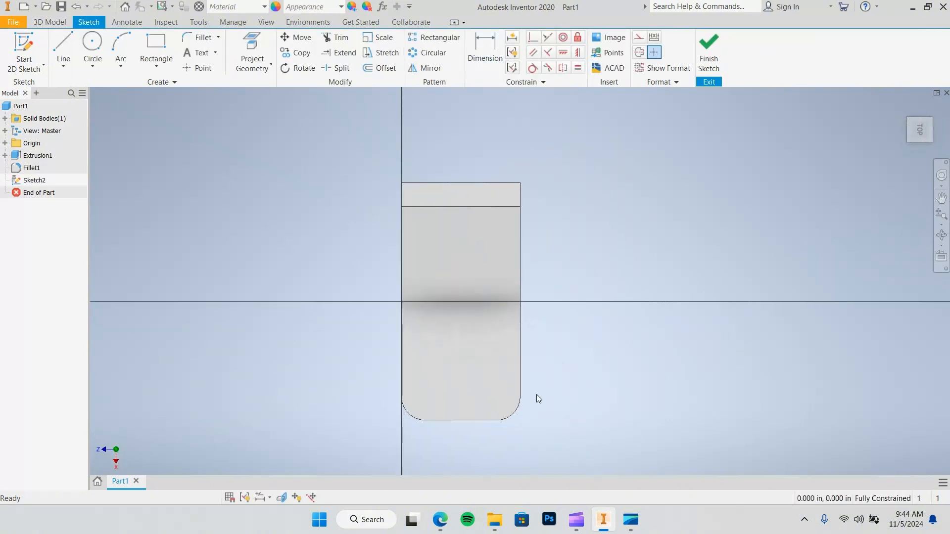
click(441, 520)
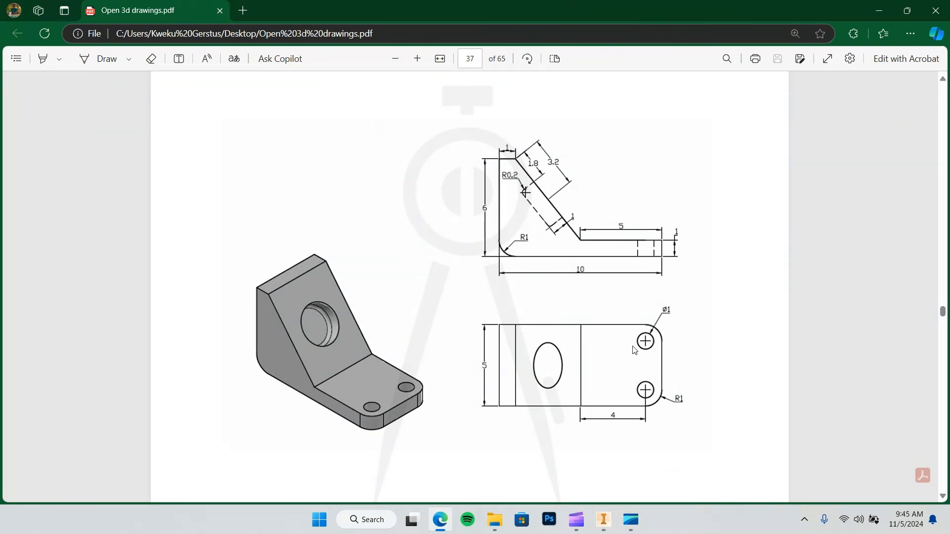
click(602, 520)
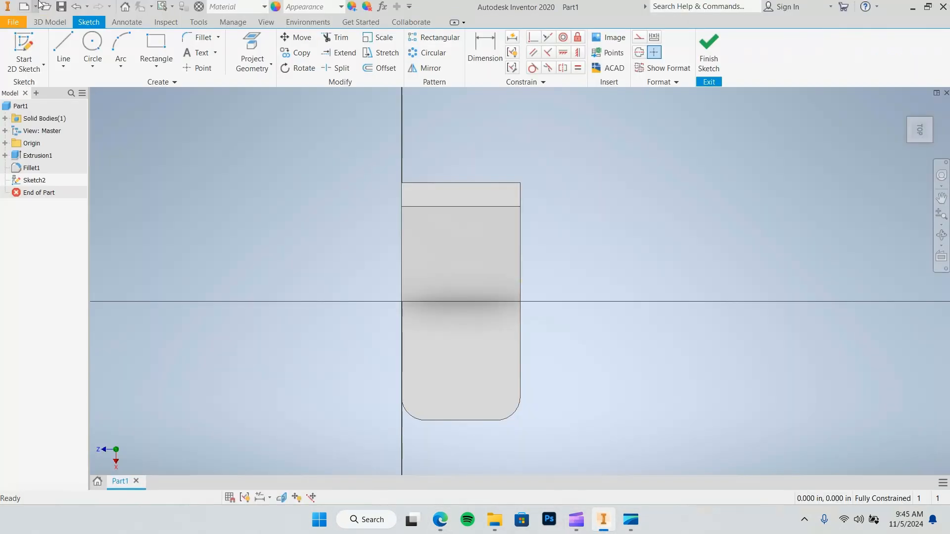
Sketch two circles of 1 in diameter centred on the ledge's rounded corners and finish the sketch
click(92, 47)
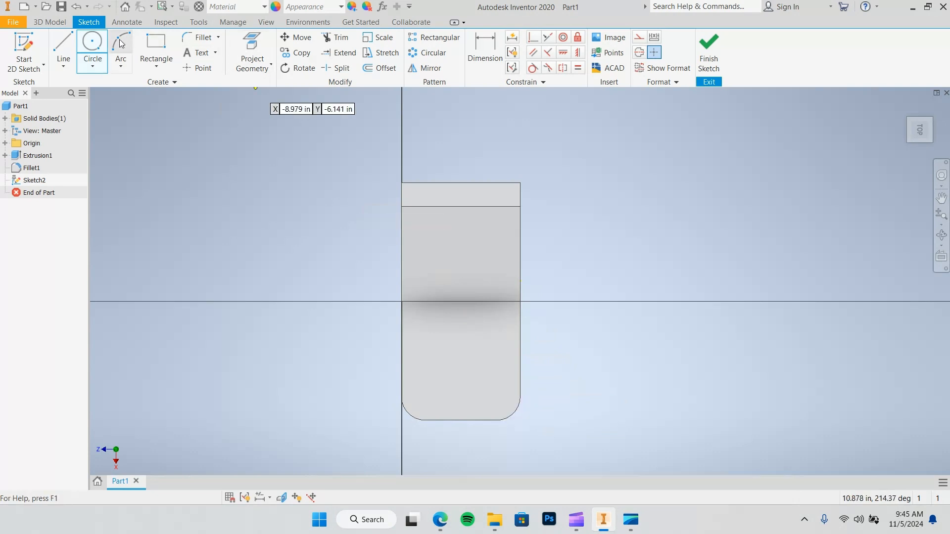
click(497, 397)
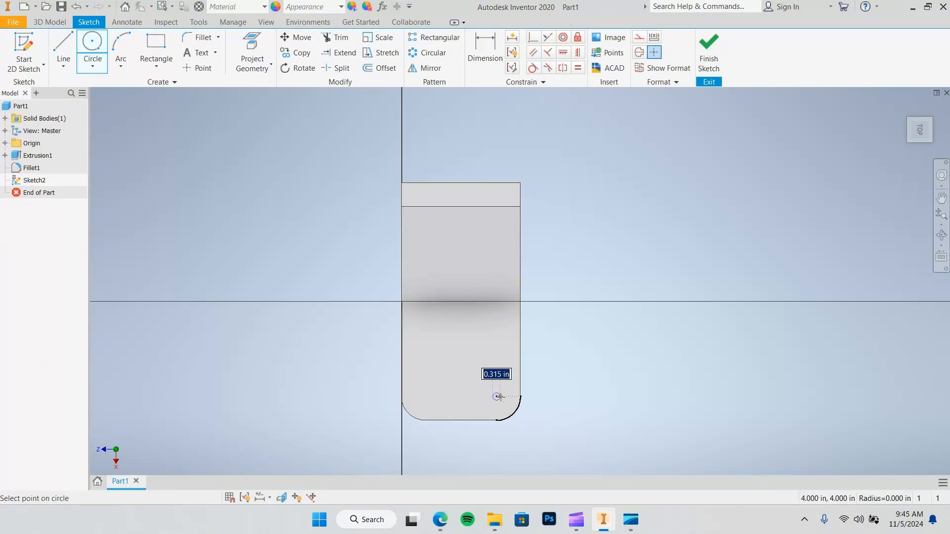
text(1)
key(Return)
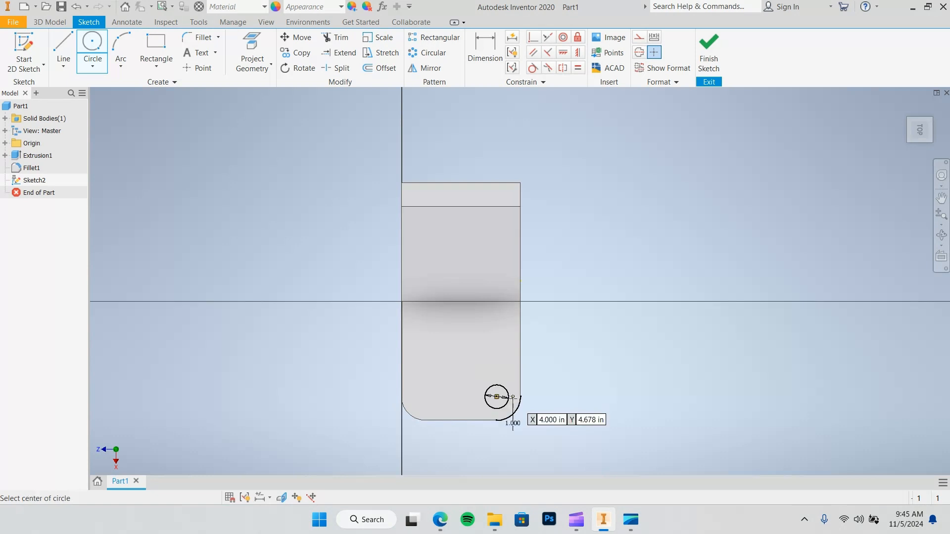
click(424, 397)
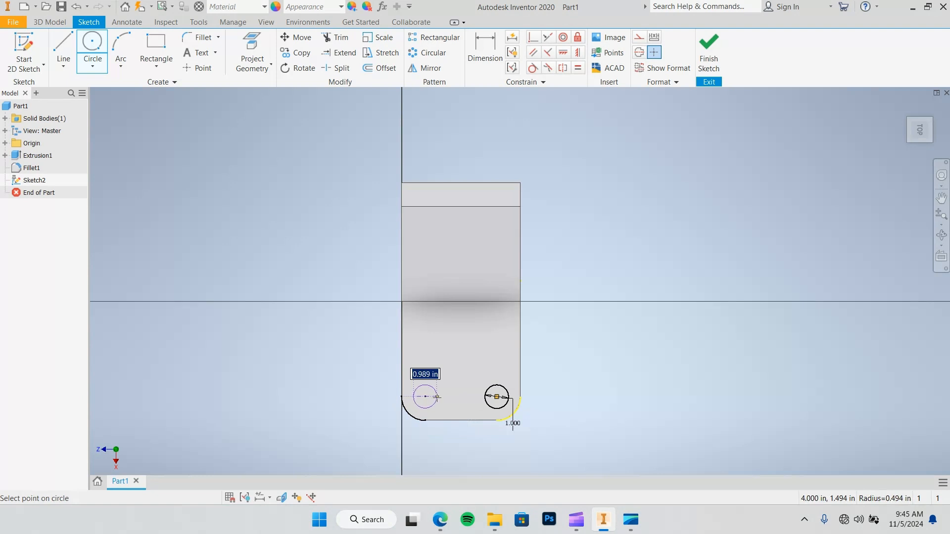
text(1)
key(Return)
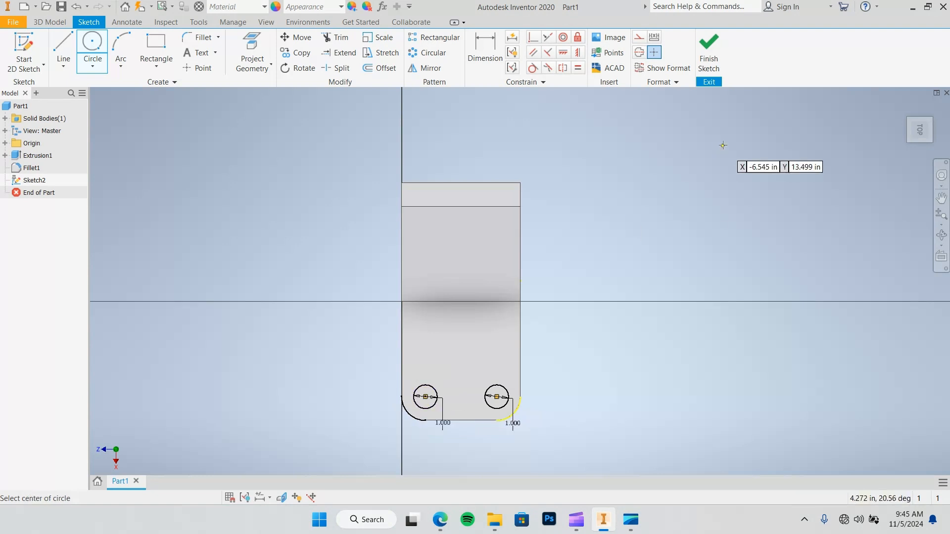
click(710, 46)
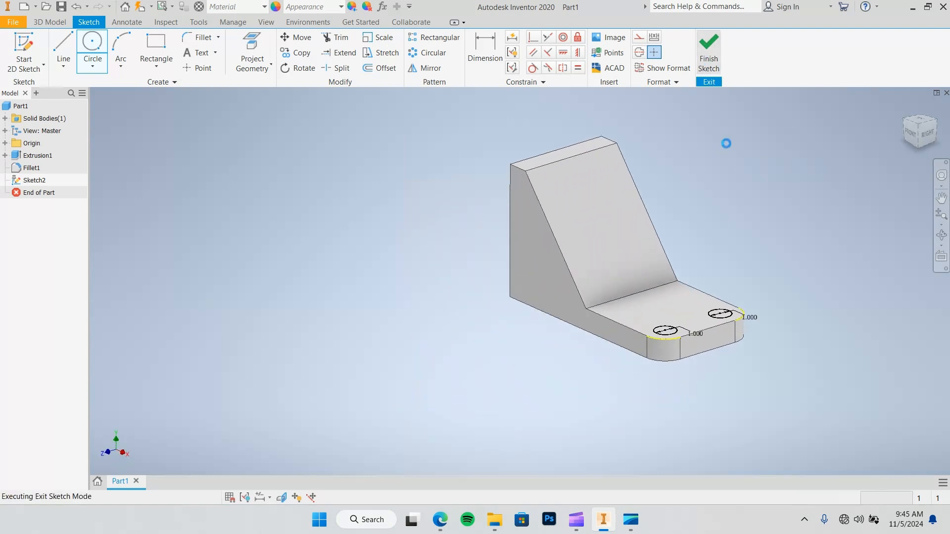
Extrude both circles as a through-all cut down through the ledge
click(69, 45)
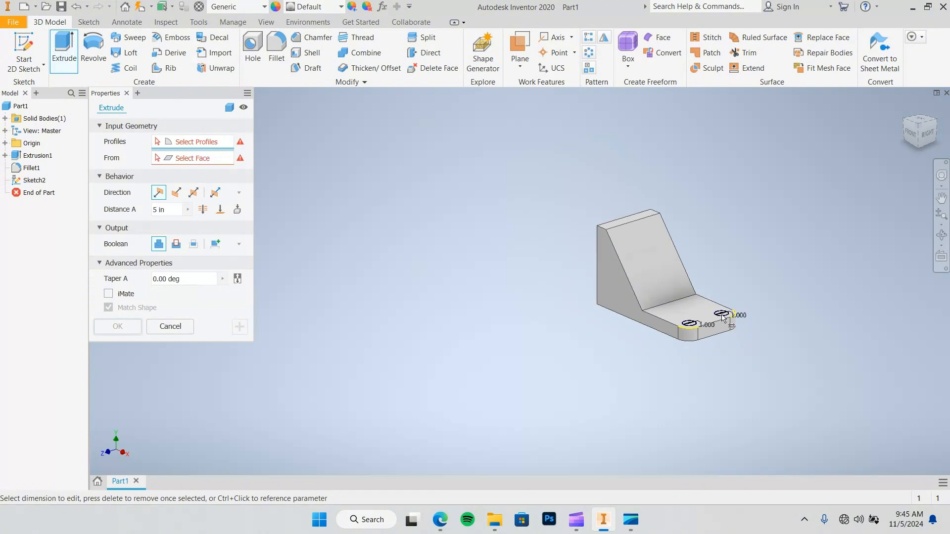
scroll(723, 318, down, 3)
click(722, 316)
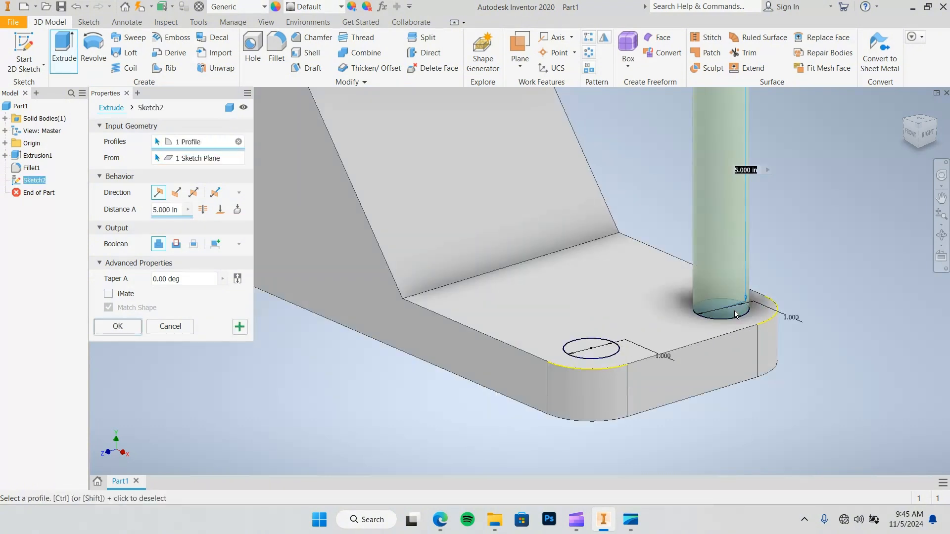
click(576, 351)
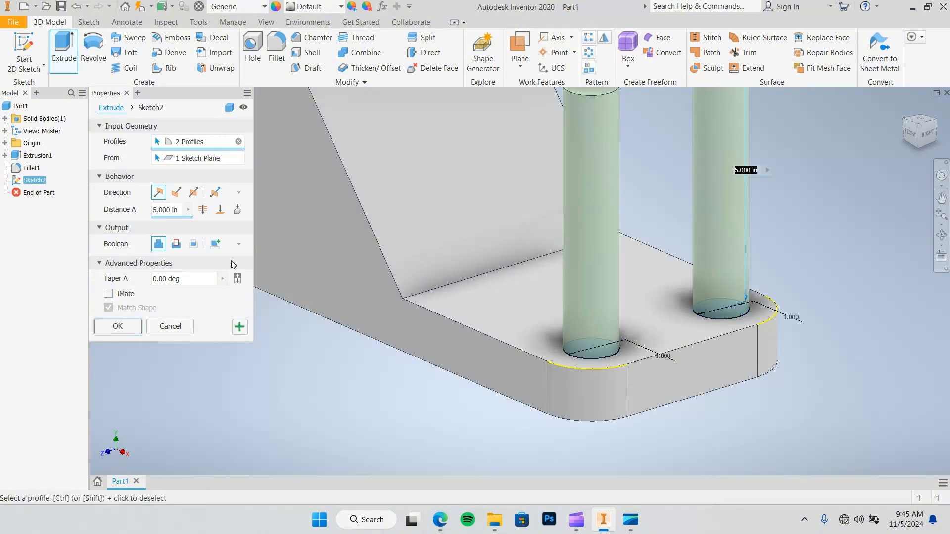
click(176, 244)
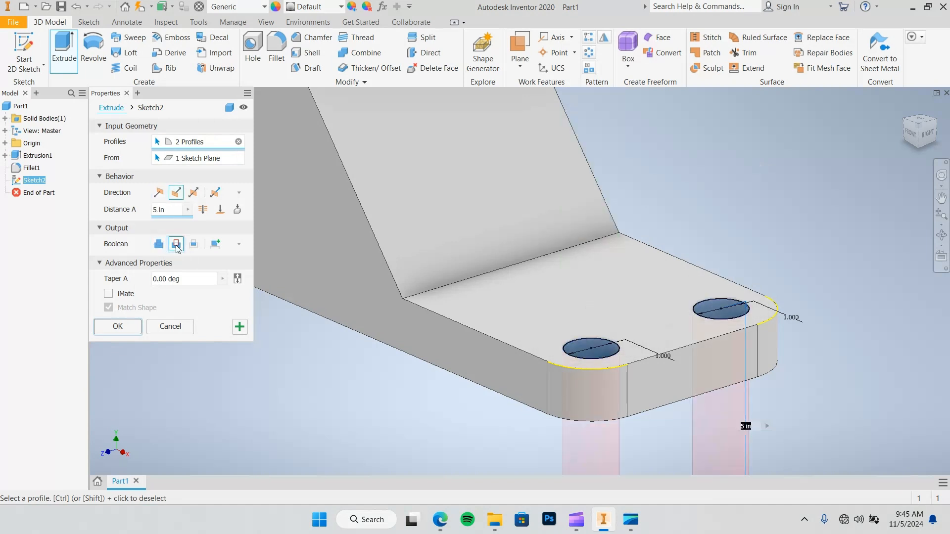
click(203, 209)
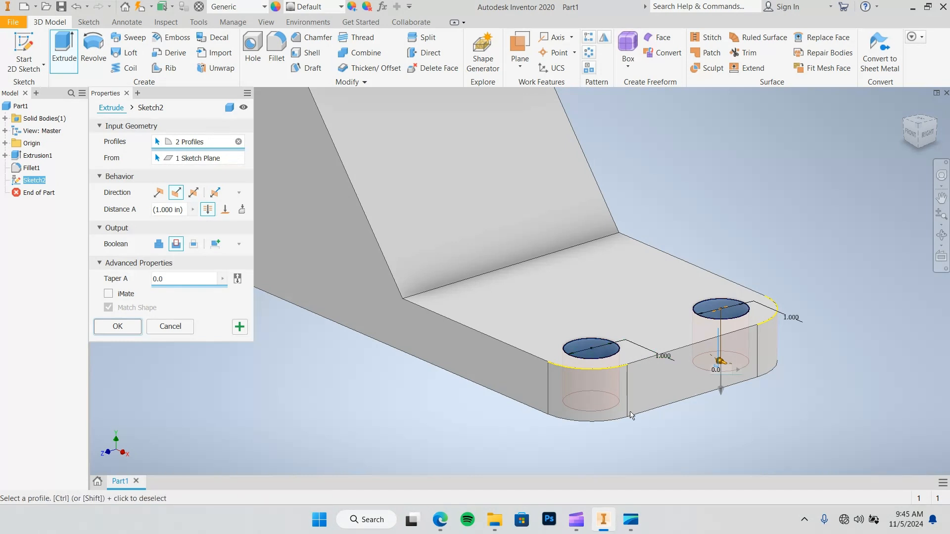
click(120, 323)
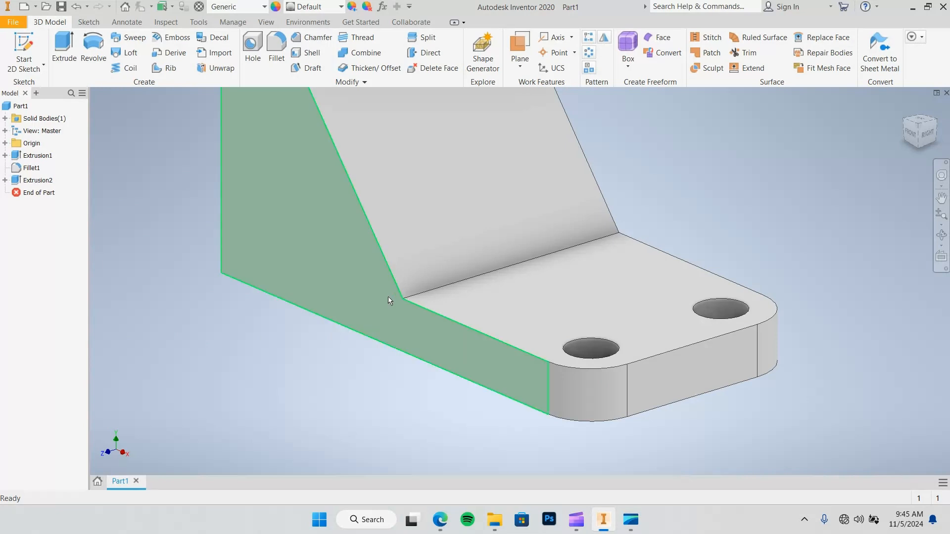
Check the rear corner radius in the PDF drawing and fillet the bracket's bottom rear edge with a 1 in radius
scroll(388, 296, up, 2)
scroll(388, 296, down, 5)
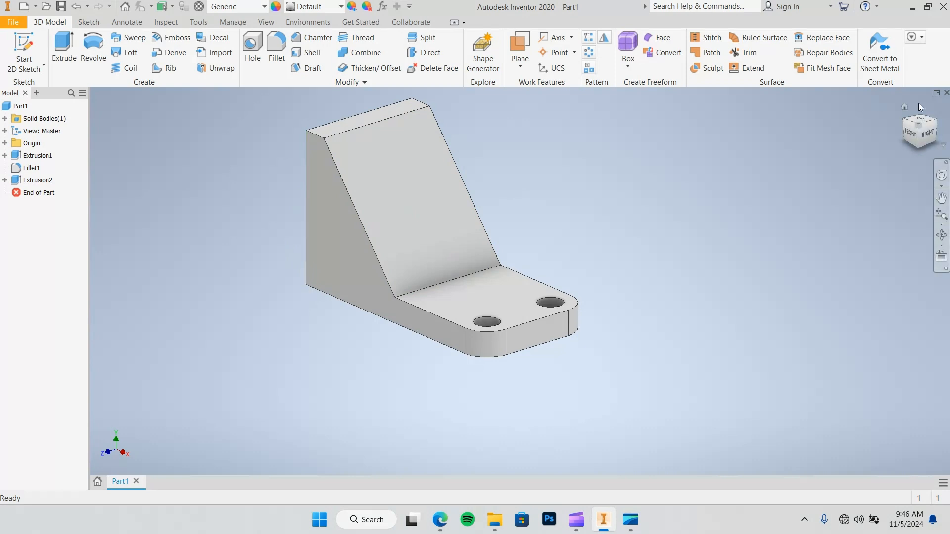
drag(906, 126, 248, 344)
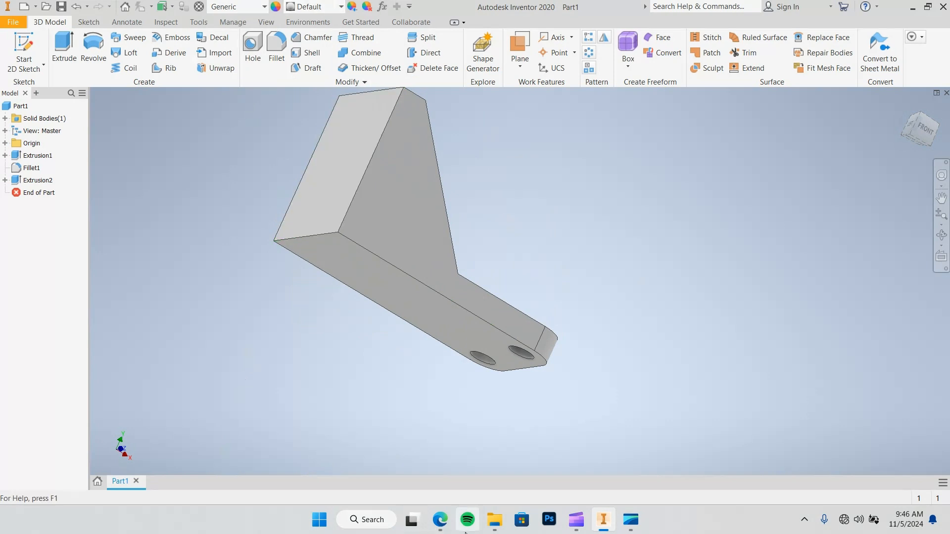
click(440, 519)
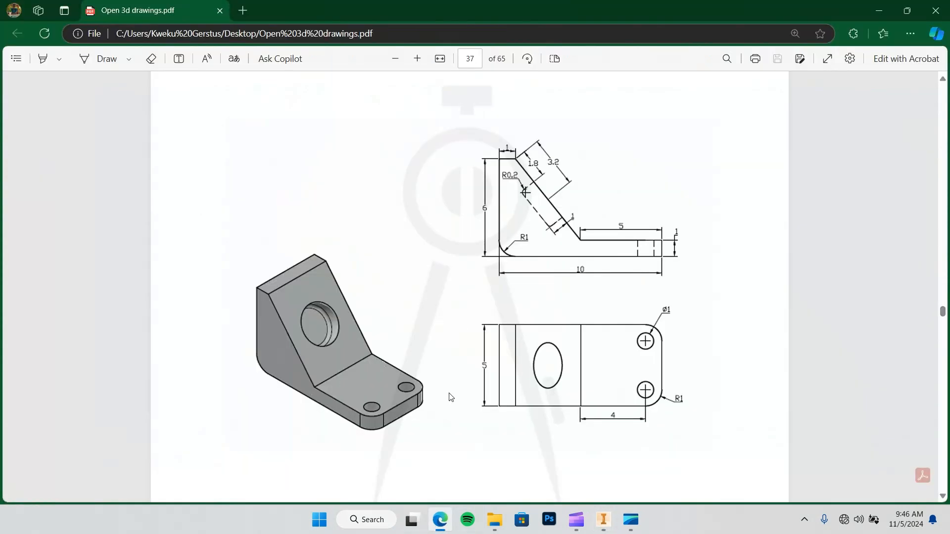
click(603, 520)
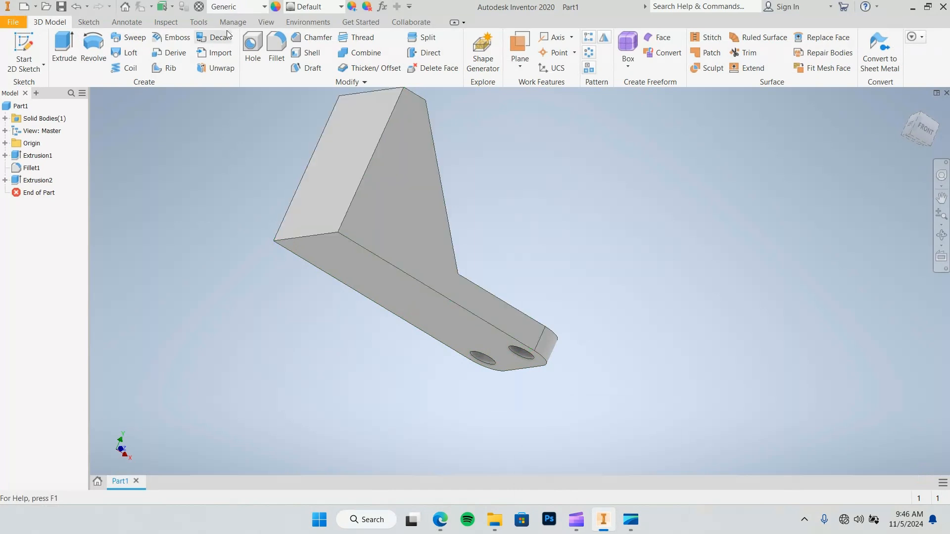
click(274, 46)
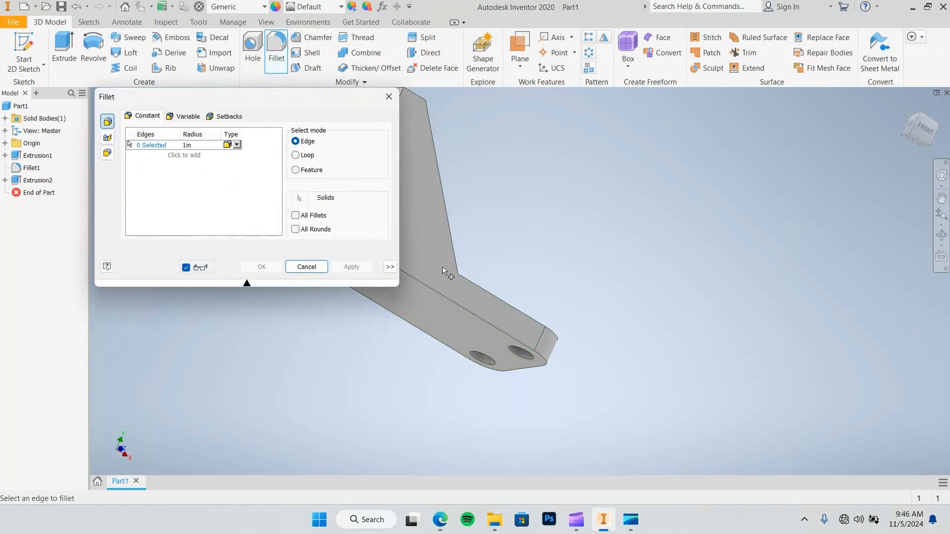
click(942, 198)
drag(436, 237, 646, 272)
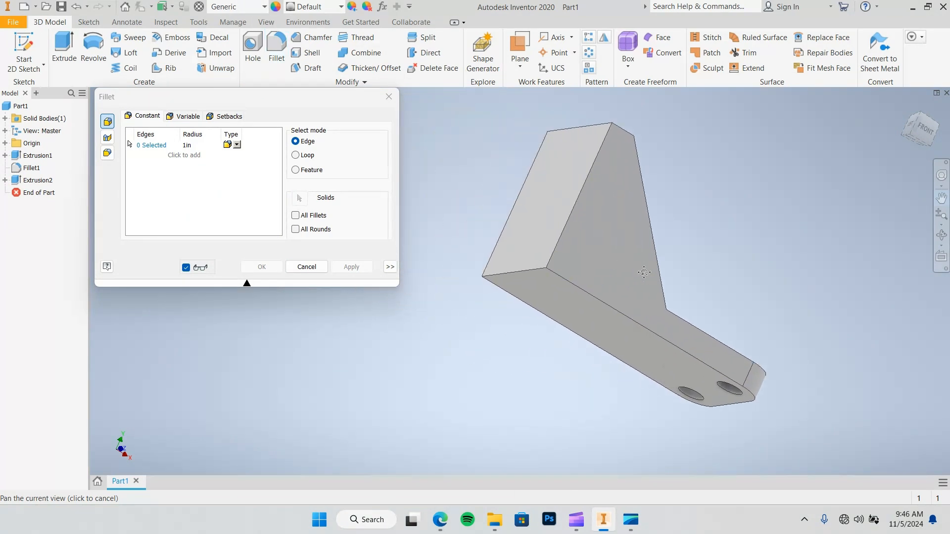
click(282, 44)
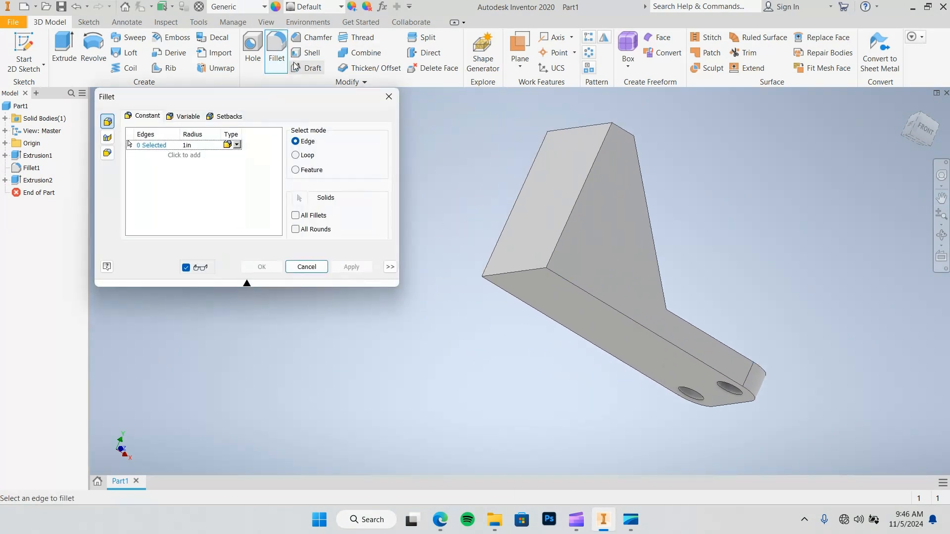
click(518, 274)
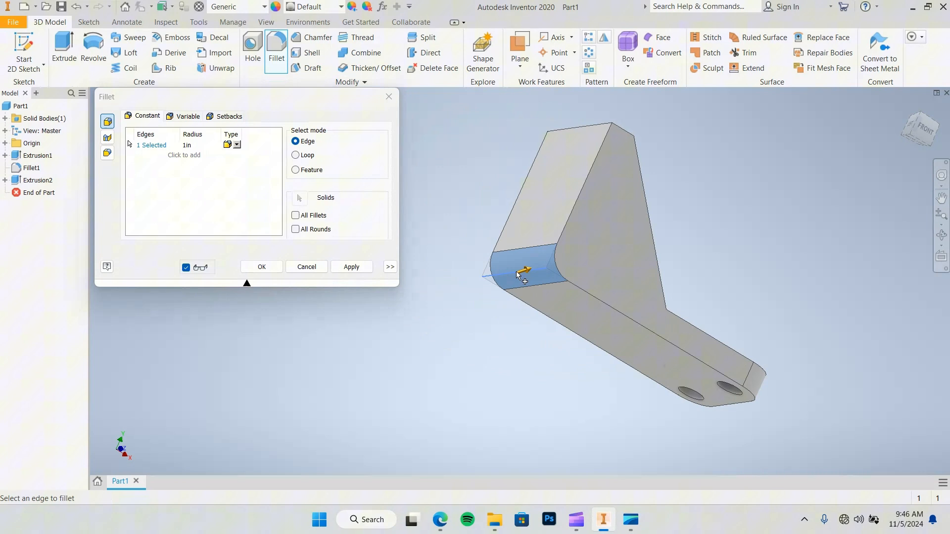
click(188, 145)
text(1)
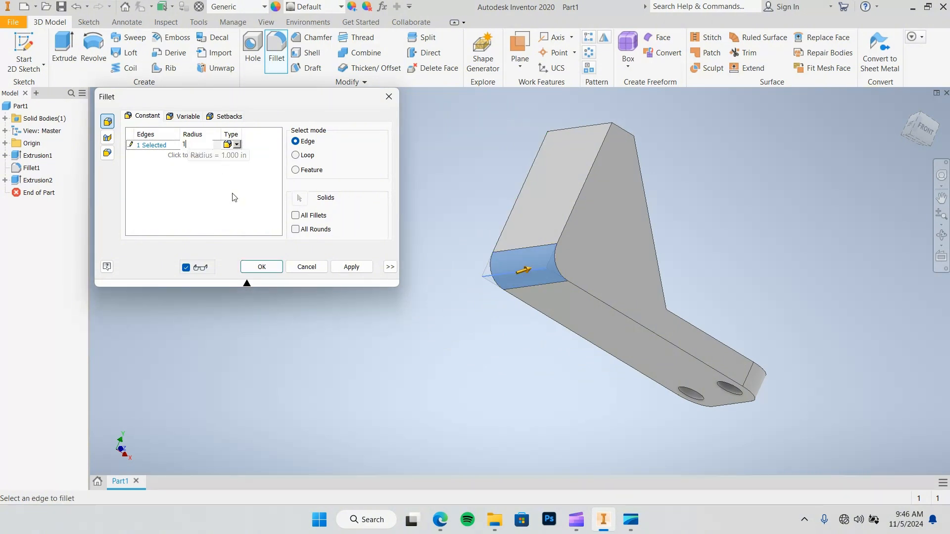
click(258, 265)
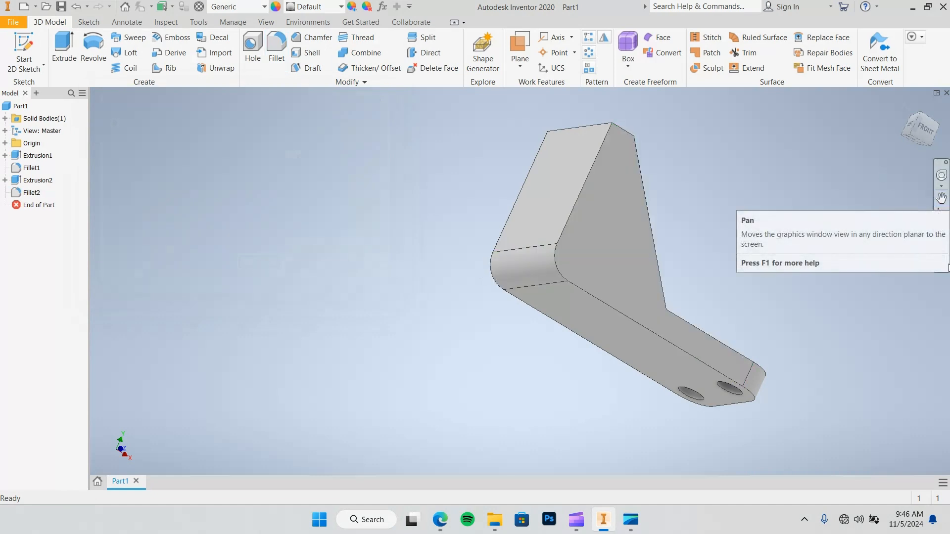
Mark the distance from the sloped face's top edge to the round hole's centre with freehand ink on the PDF drawing's 3D view
click(941, 235)
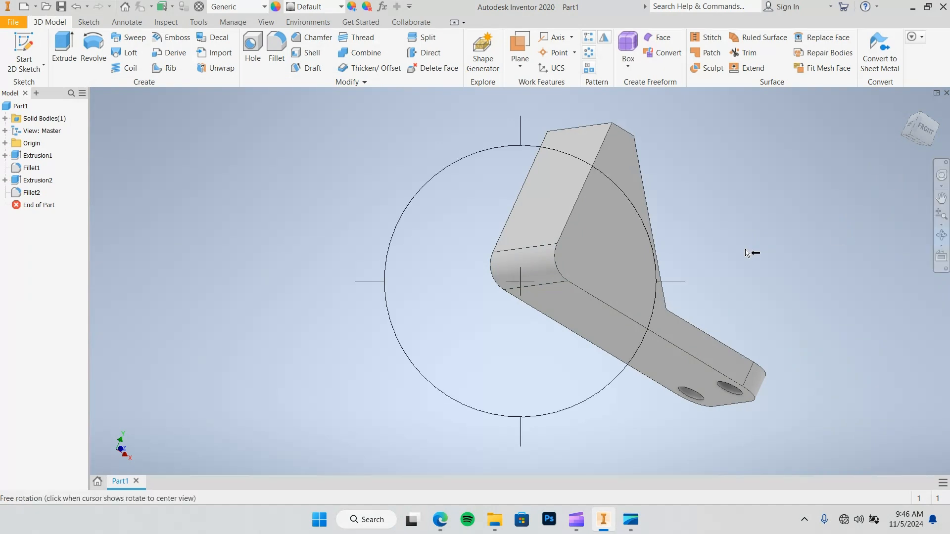
drag(620, 248, 478, 261)
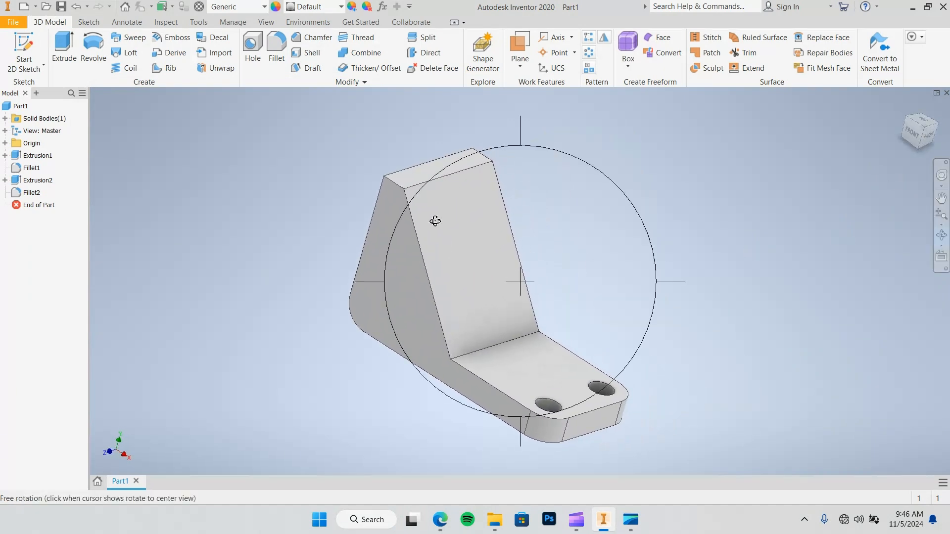
click(440, 519)
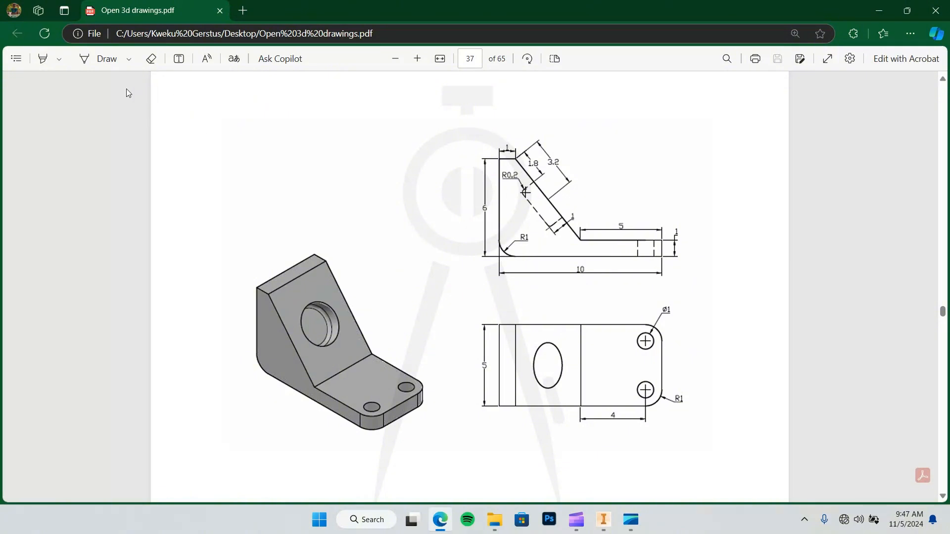
click(106, 58)
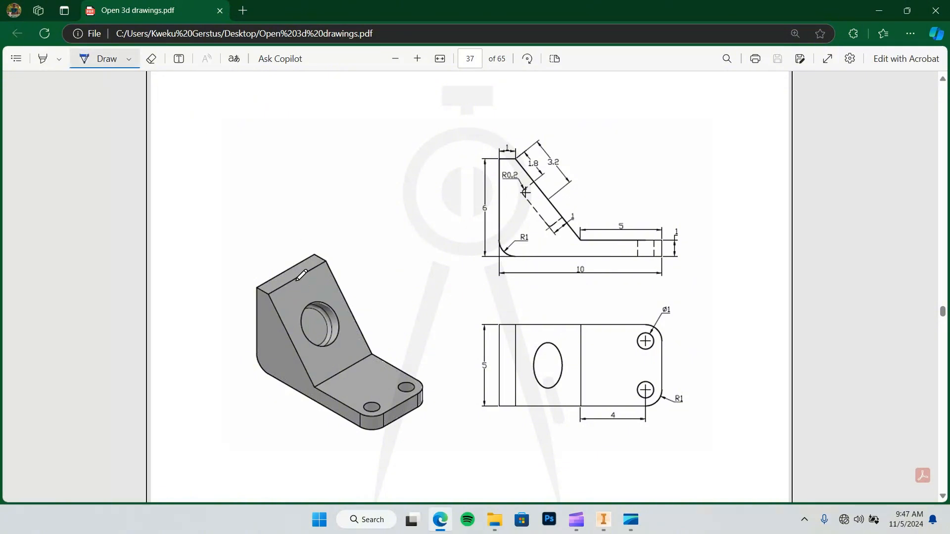
drag(297, 280, 319, 321)
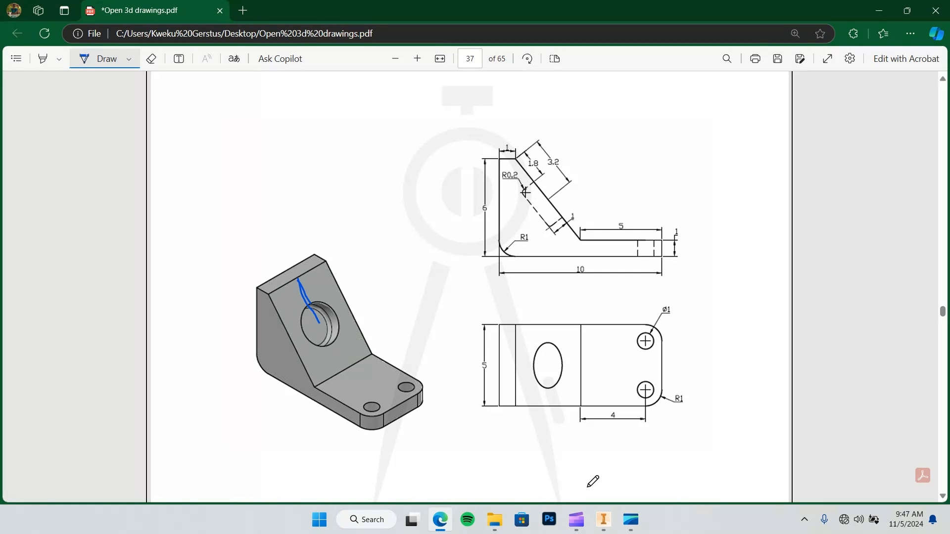
click(603, 520)
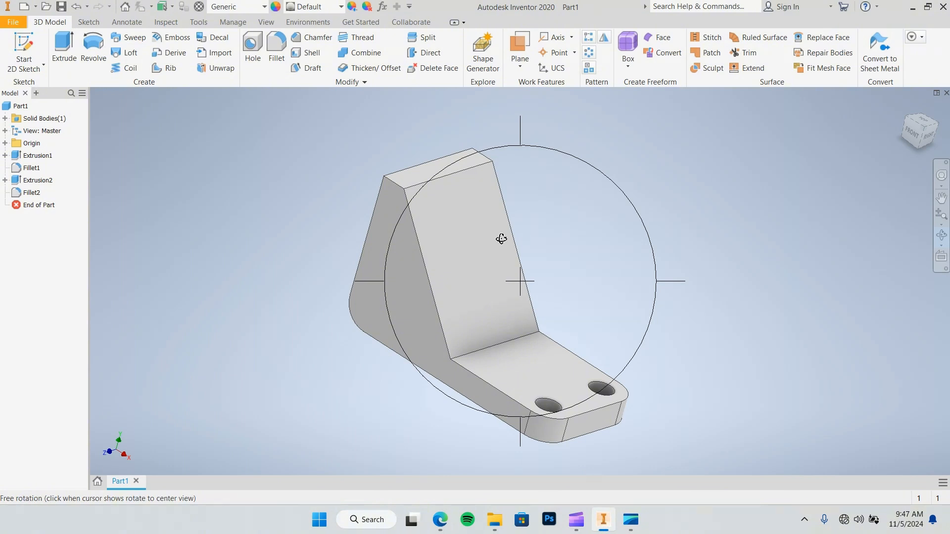
Start a new sketch on the bracket's sloped face
click(943, 235)
click(788, 225)
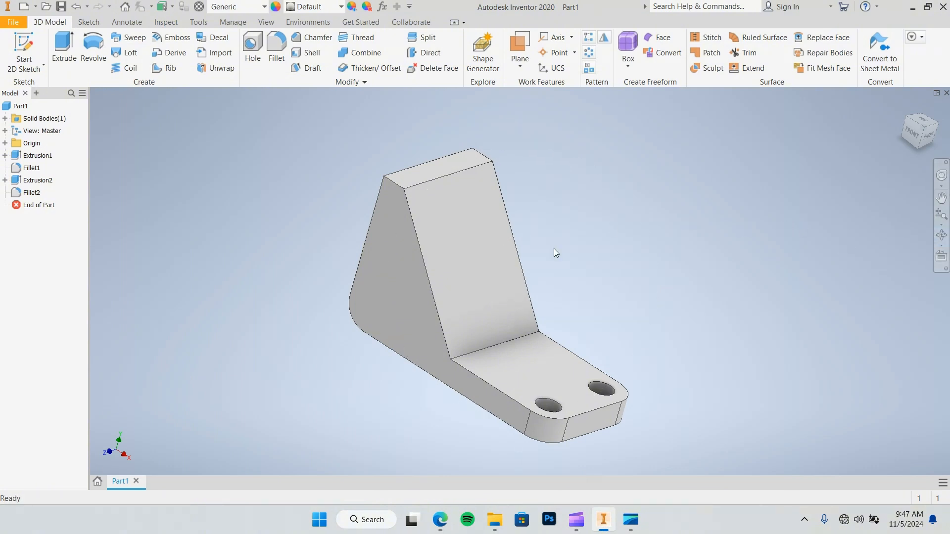
right_click(481, 261)
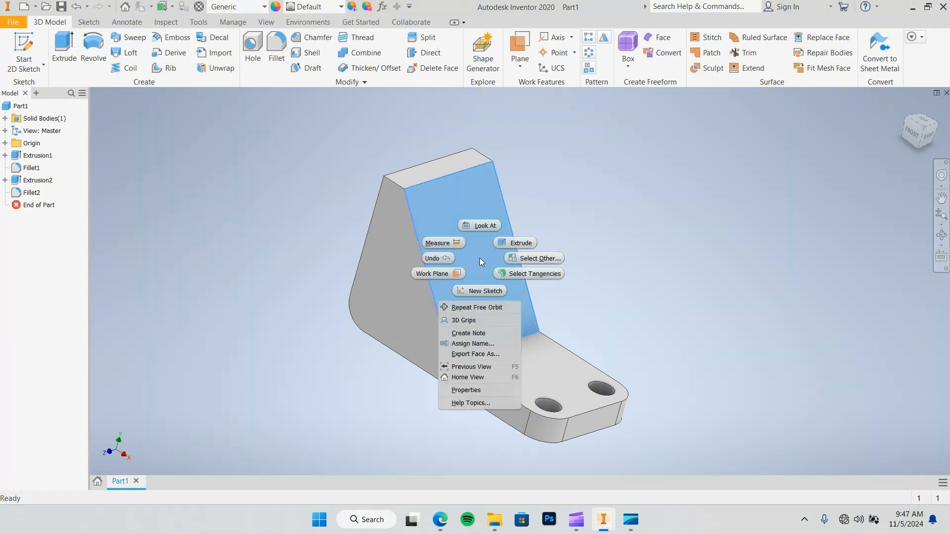
click(474, 289)
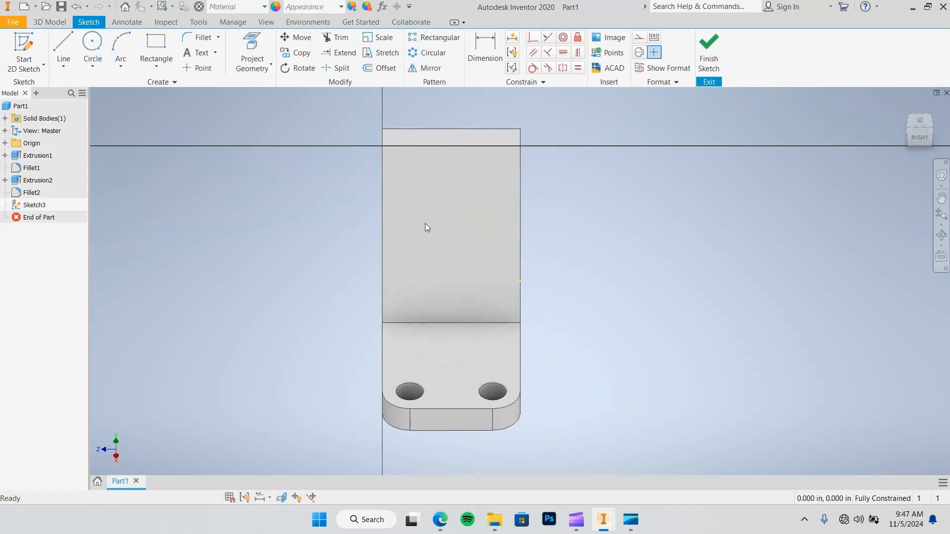
Draw a 3.2 in line straight down the sloped face from the midpoint of its top edge
click(64, 50)
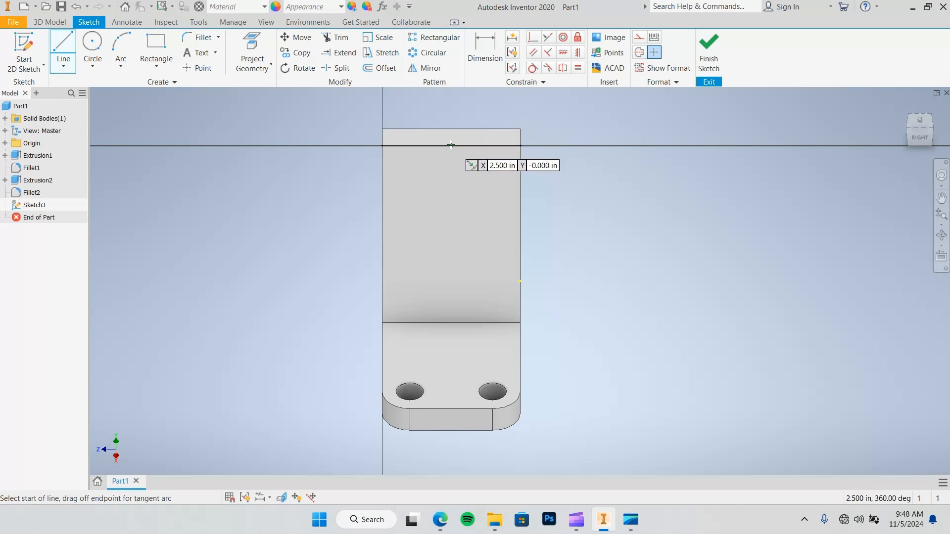
click(452, 146)
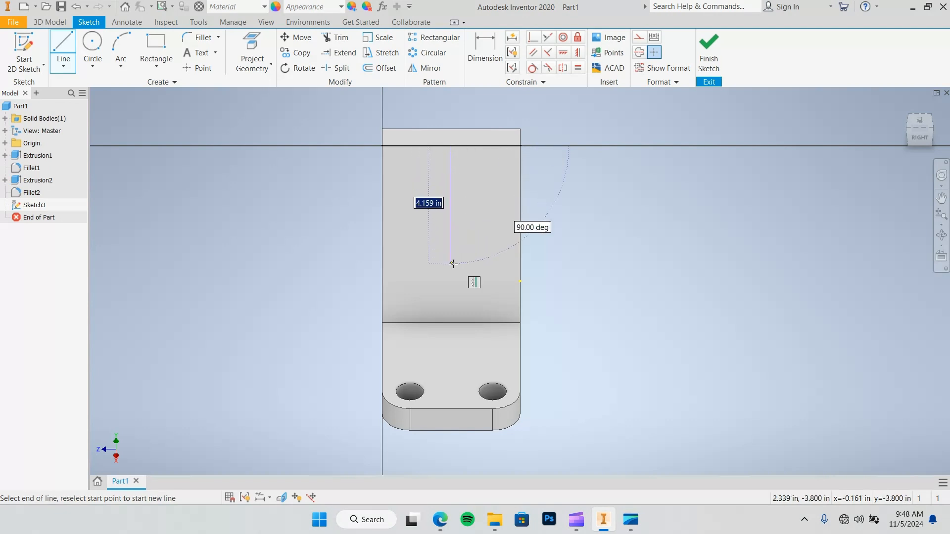
text(3)
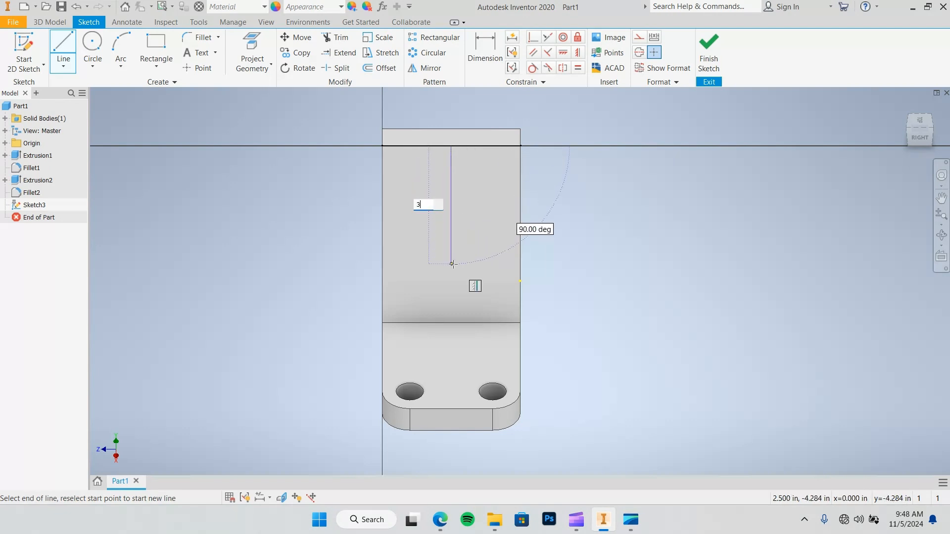
key(Return)
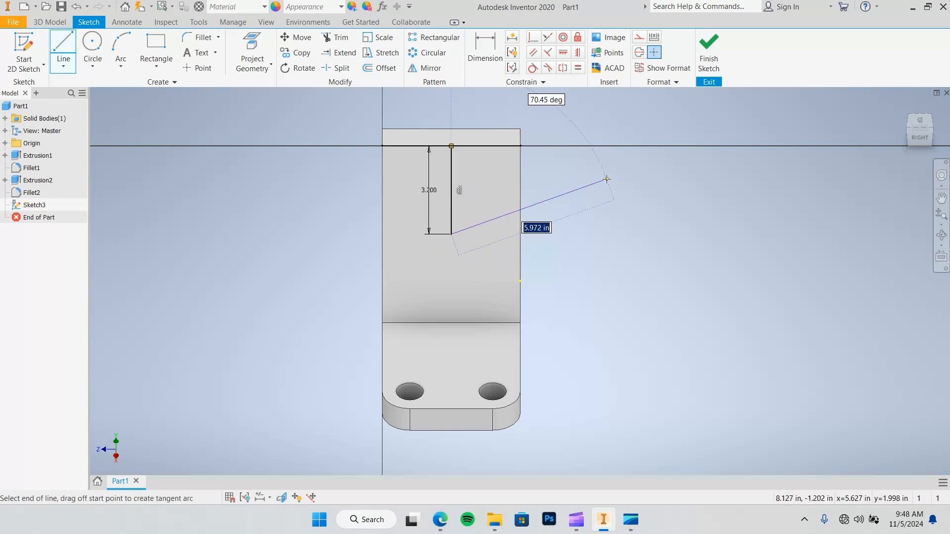
key(Escape)
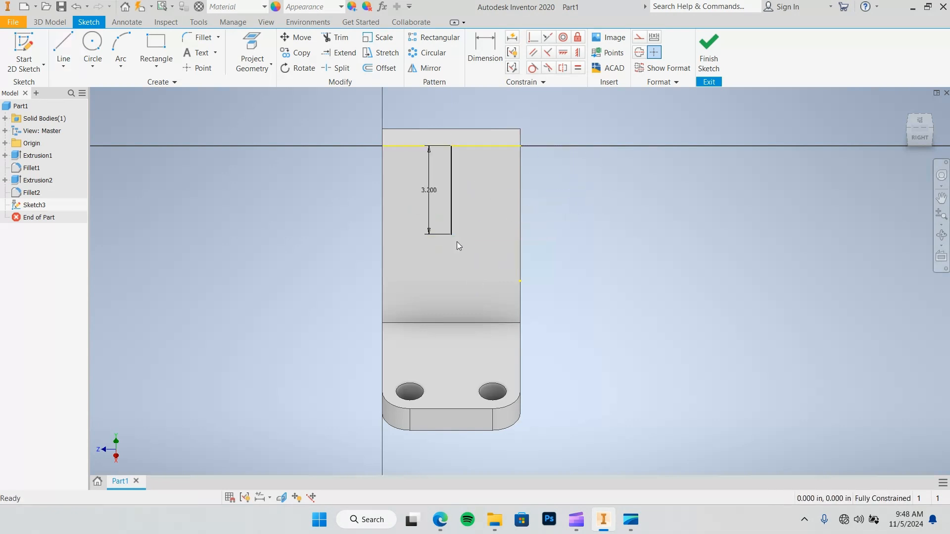
Check the hole dimensions in the PDF drawing and sketch a 3.6 in diameter circle centred on the line's lower end
click(98, 43)
key(alt+Tab)
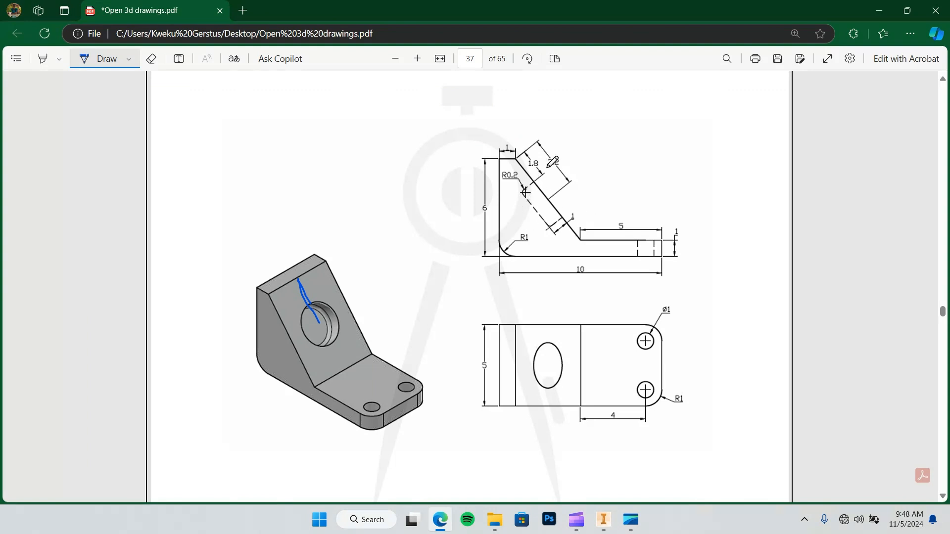
click(608, 518)
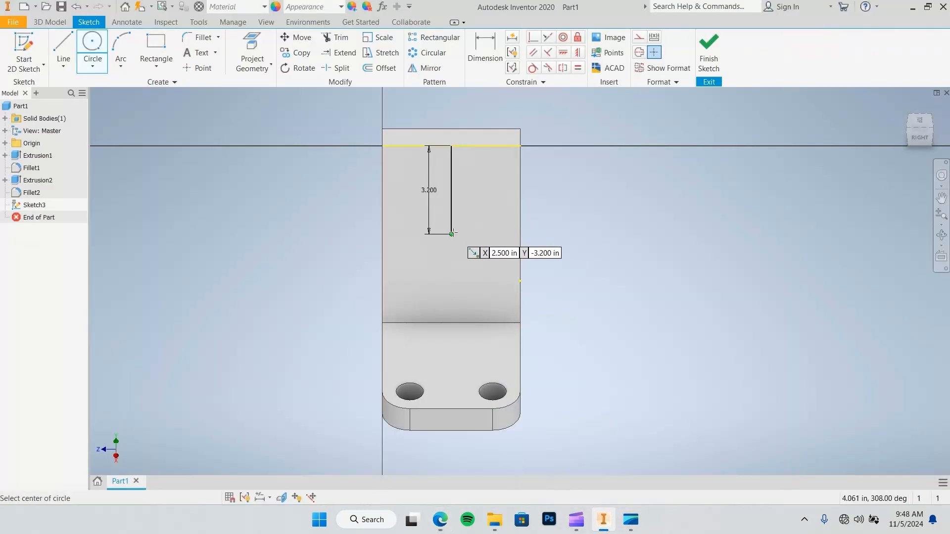
click(452, 234)
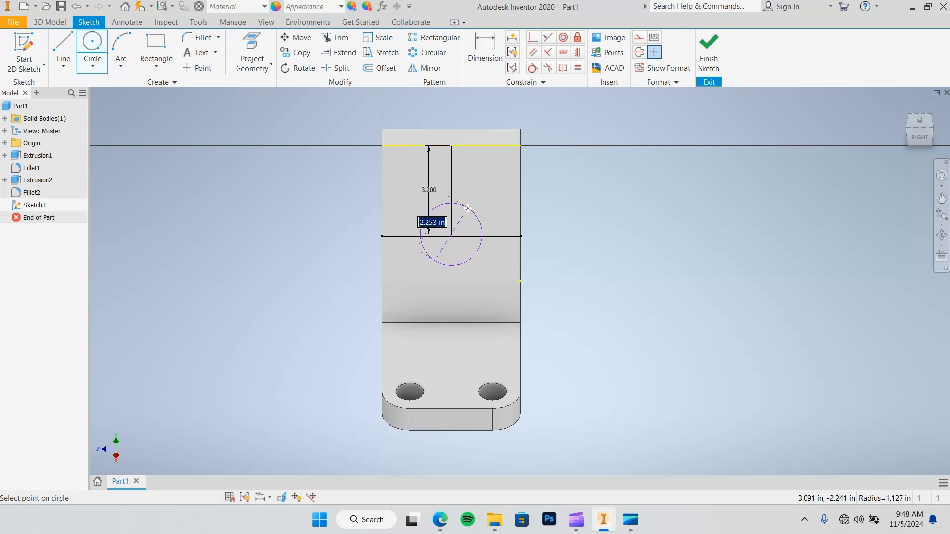
text(3.600)
key(Return)
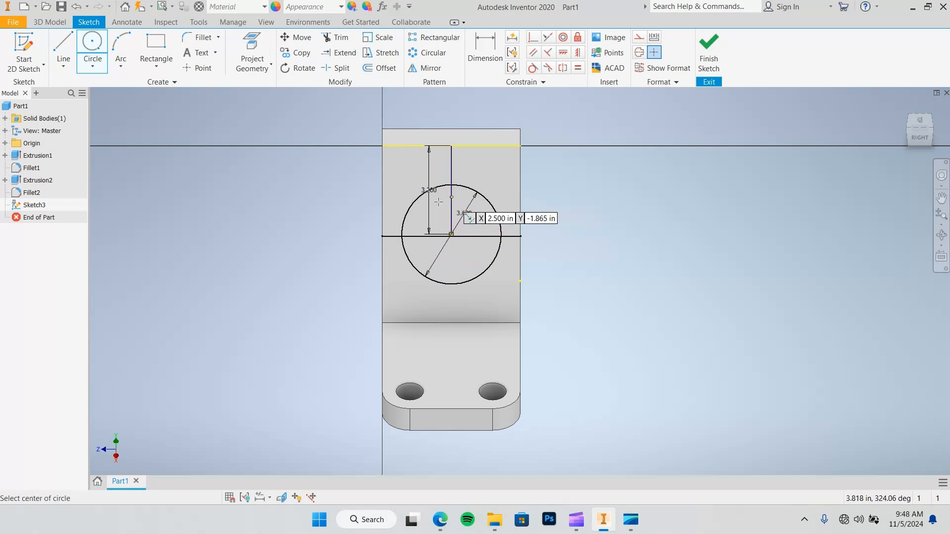
click(440, 520)
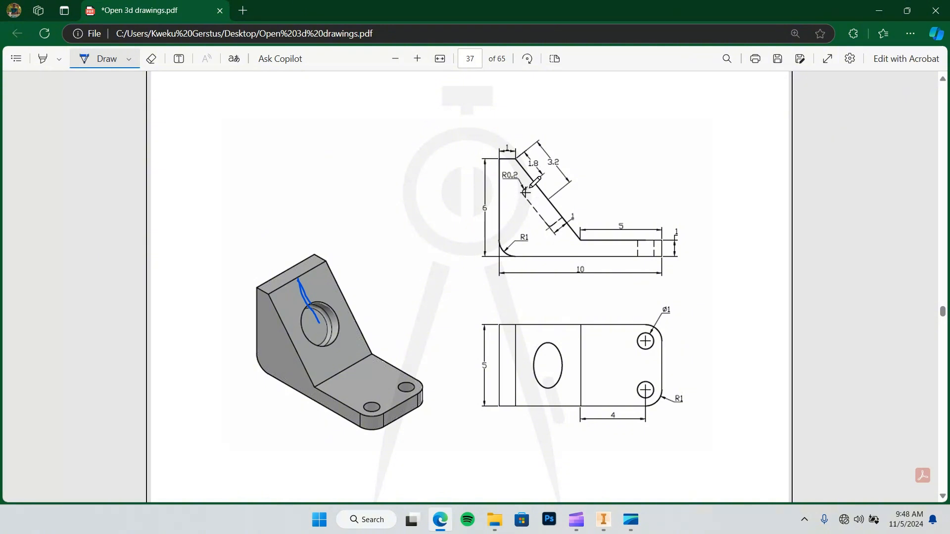
click(603, 520)
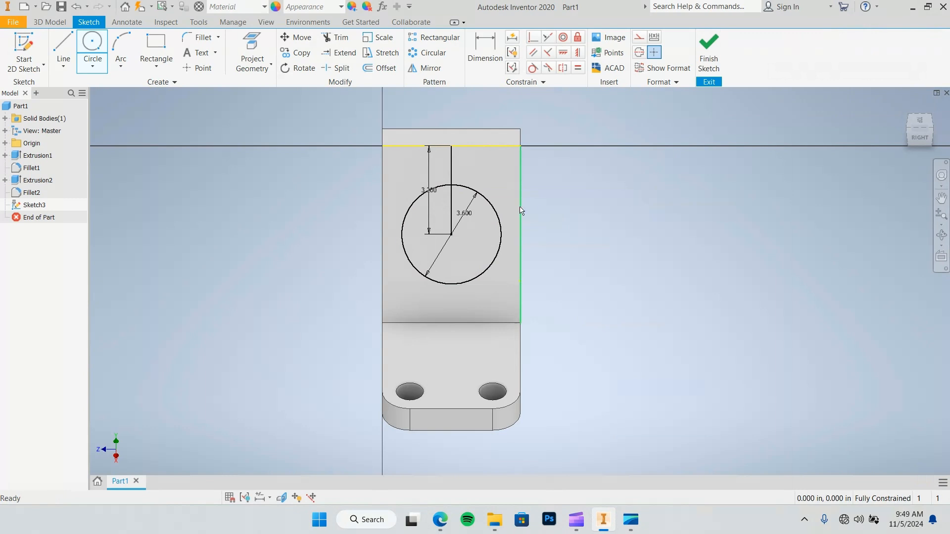
key(Escape)
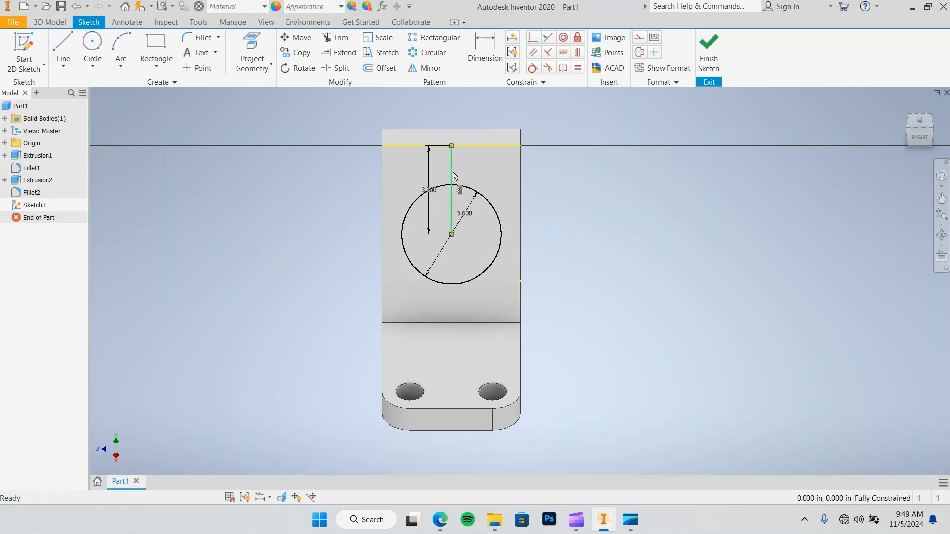
click(453, 174)
key(Delete)
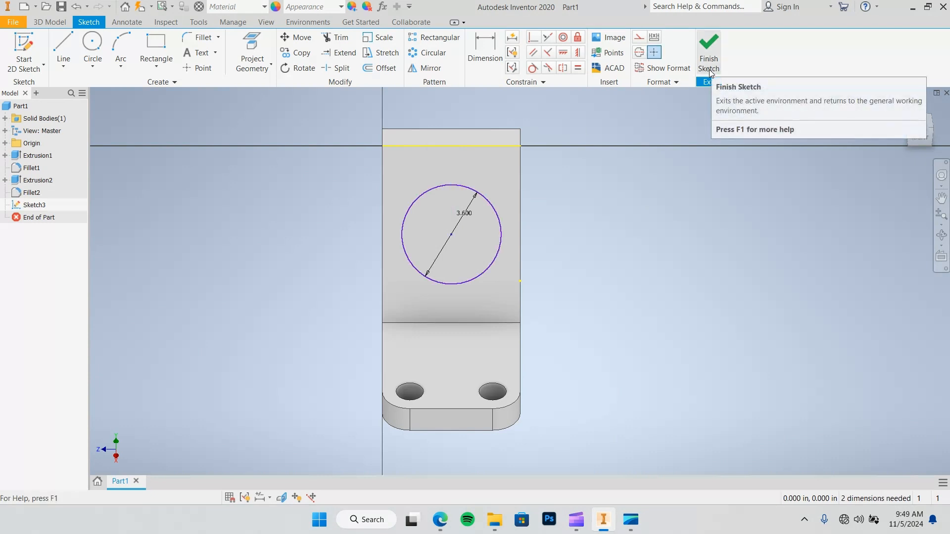
key(ctrl+z)
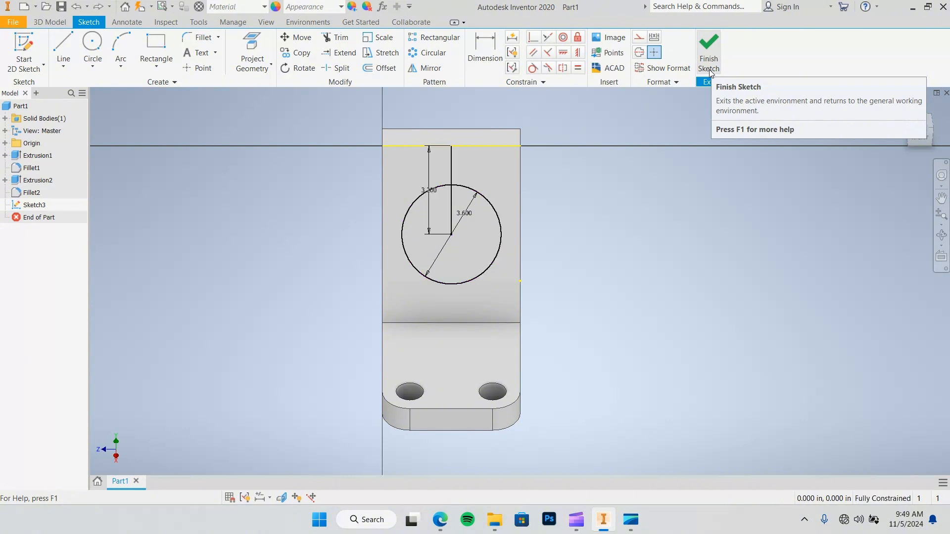
Convert the 3.2 in line from the top edge to the circle's centre into construction geometry
click(456, 187)
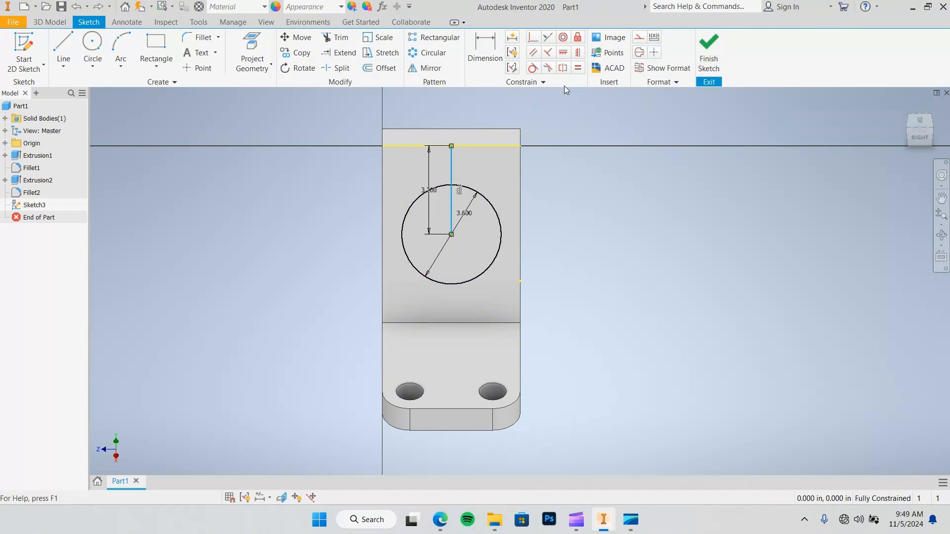
click(643, 38)
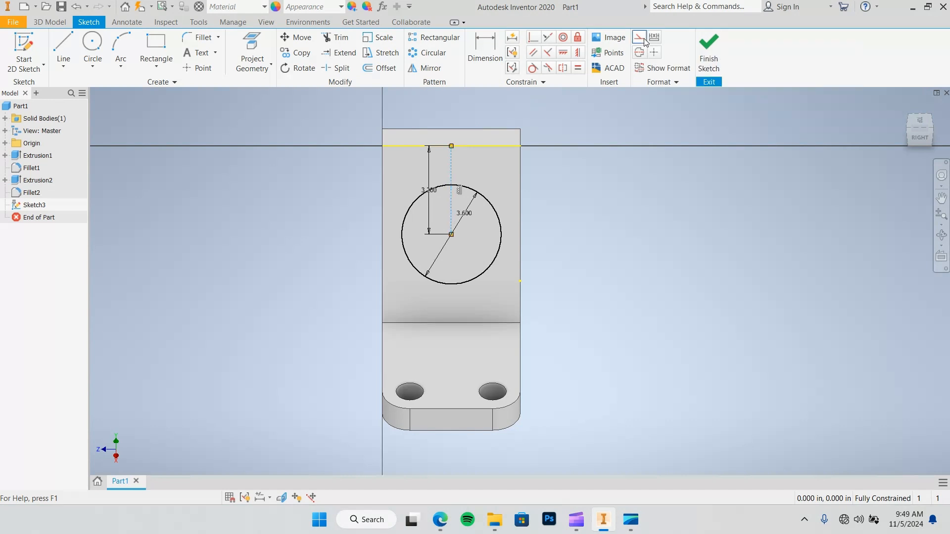
Finish the sketch, check the recess depth in the PDF drawing and extrude-cut the circle 1 in into the sloped face
click(709, 52)
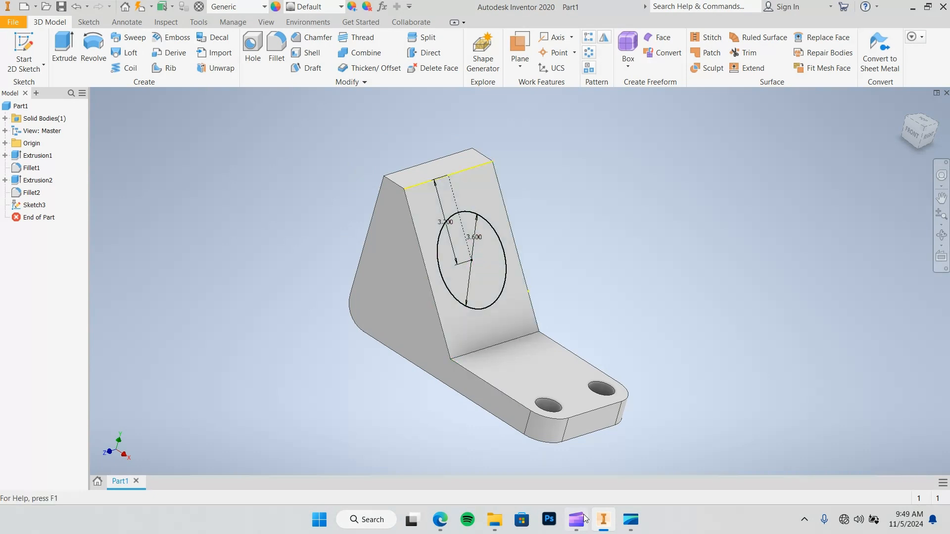
click(442, 524)
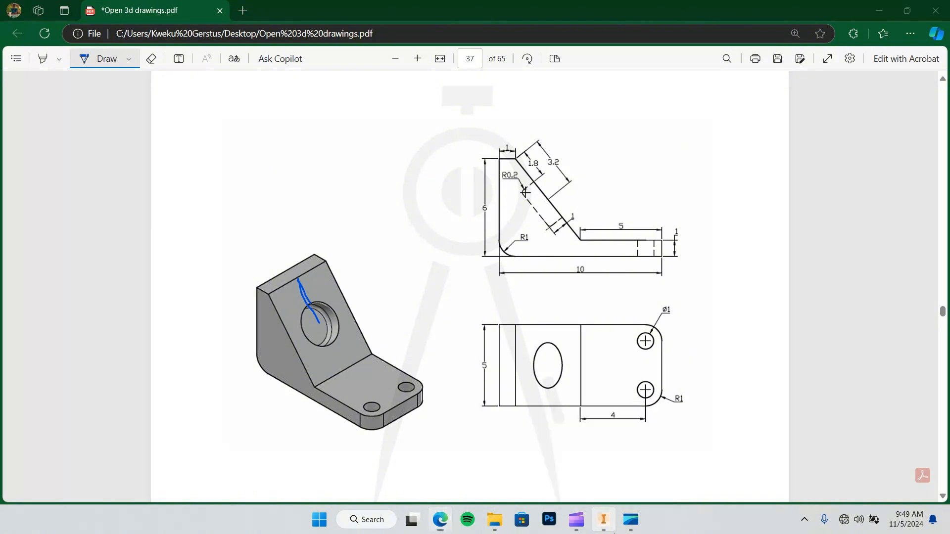
click(604, 520)
click(52, 34)
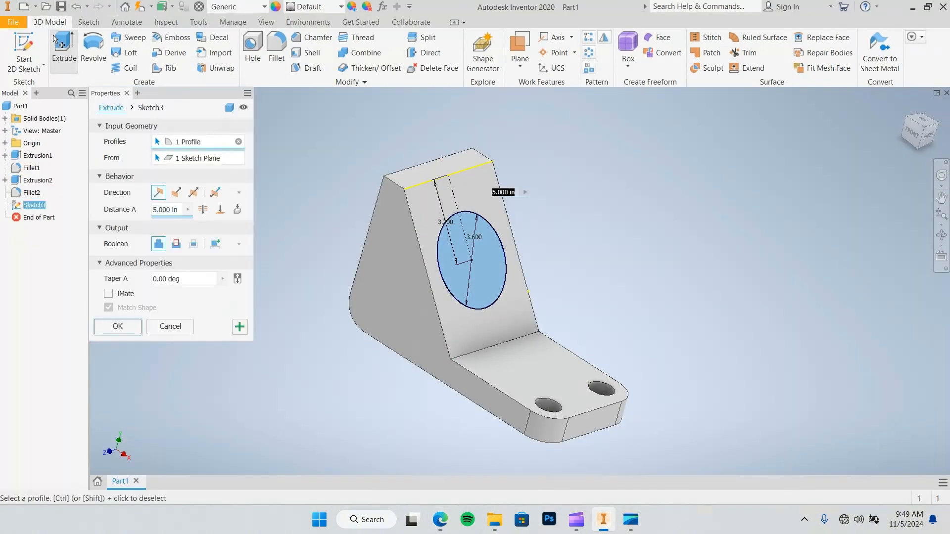
click(175, 191)
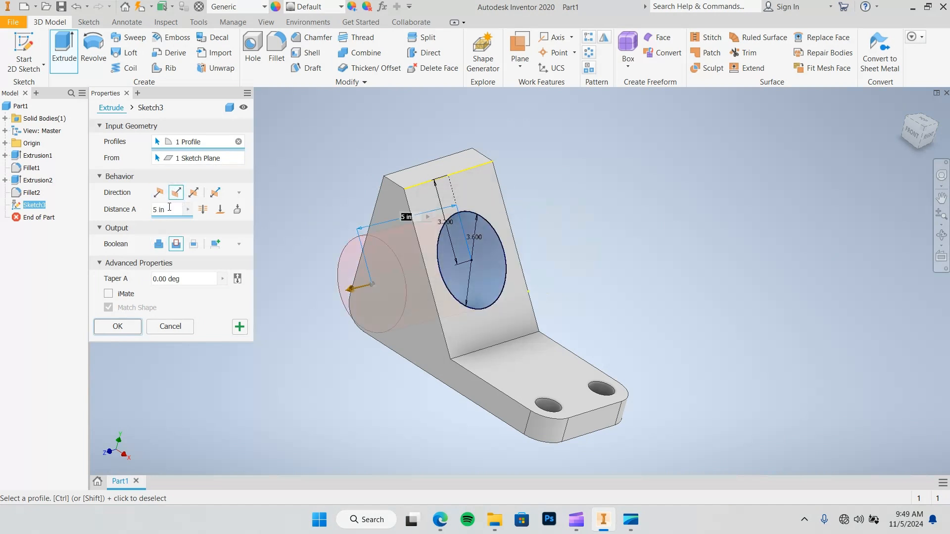
click(154, 210)
text(1)
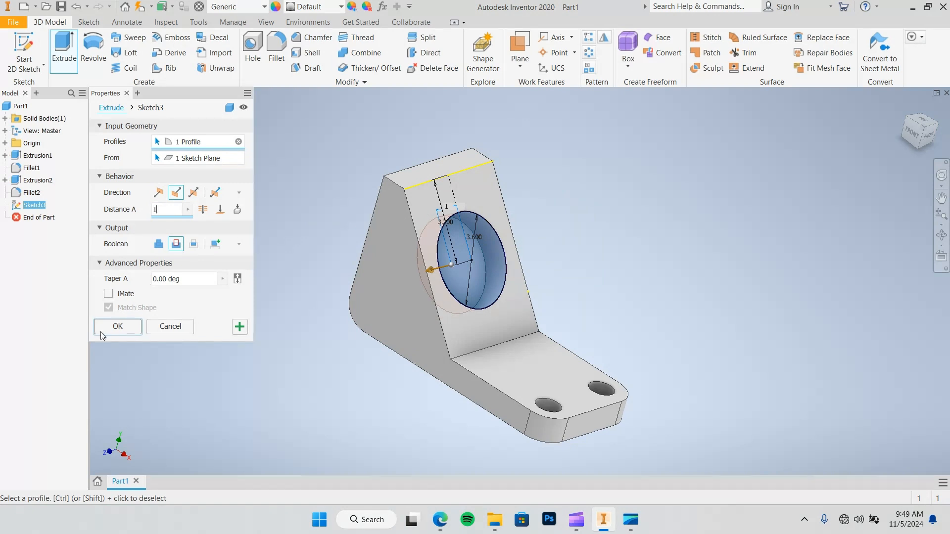
click(117, 328)
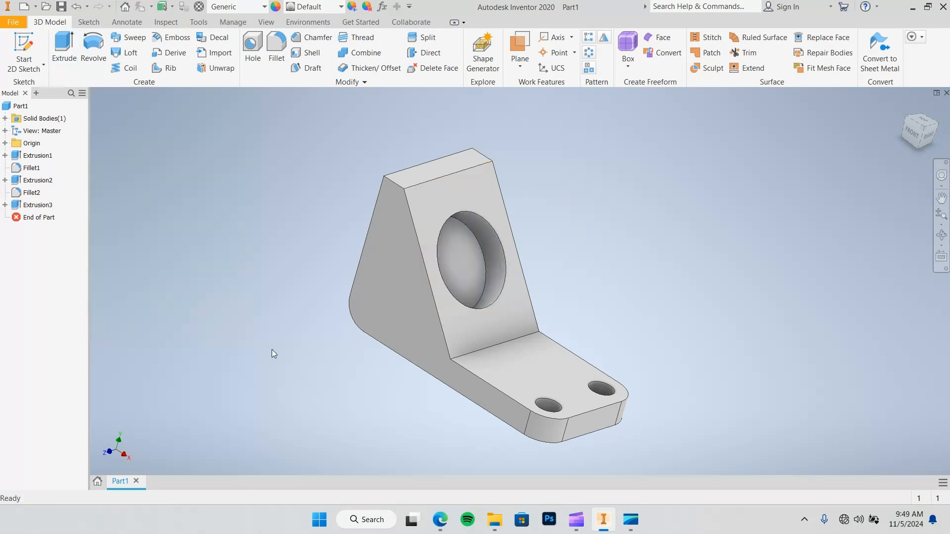
Check the recess radius in the PDF drawing and fillet the recess's inner bottom edge with a 0.2 in radius
click(437, 521)
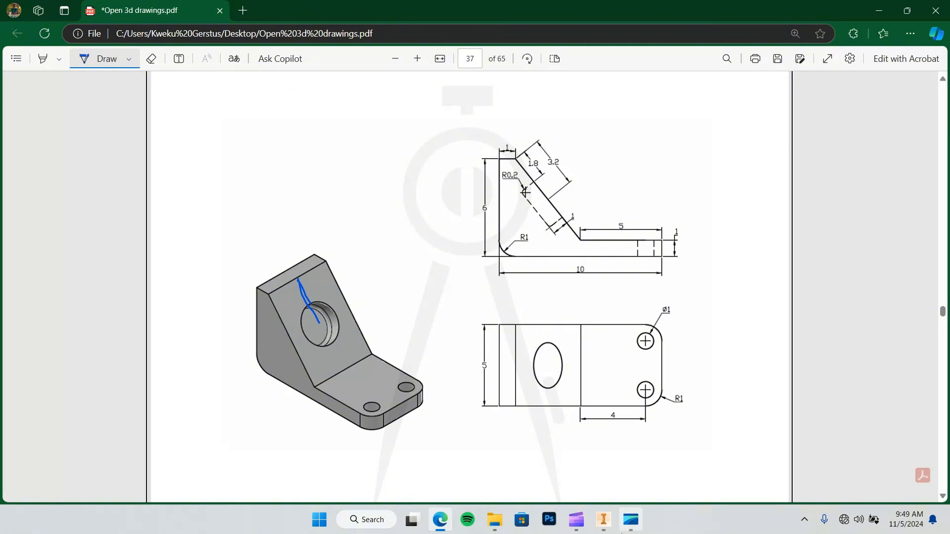
click(603, 519)
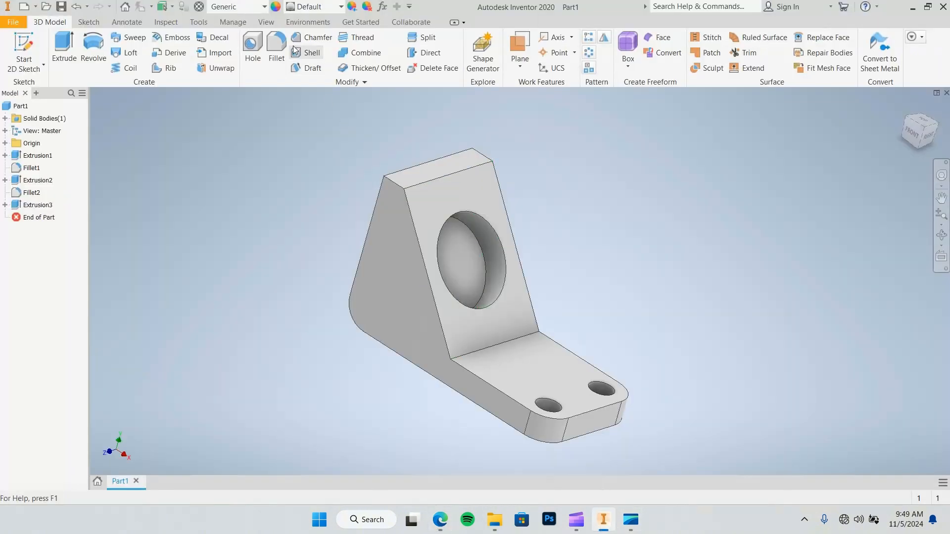
click(277, 44)
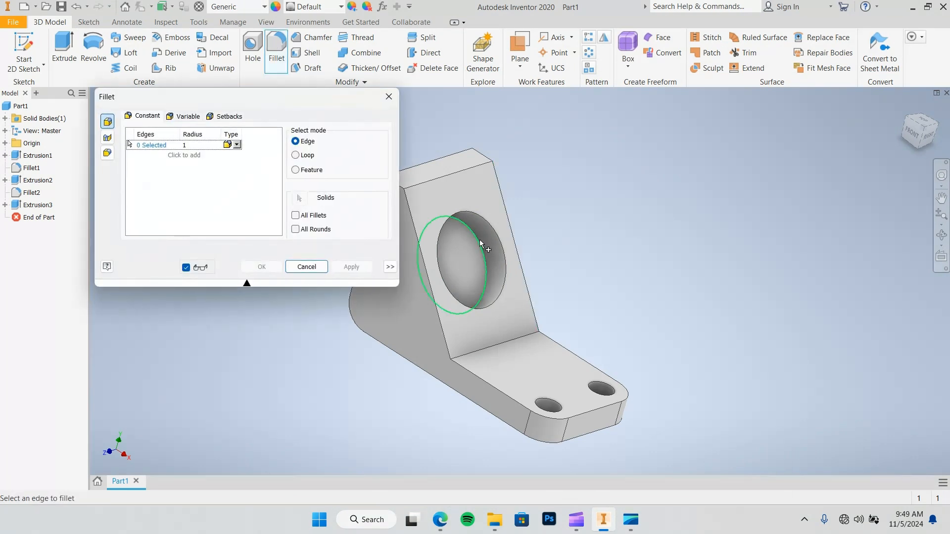
click(481, 243)
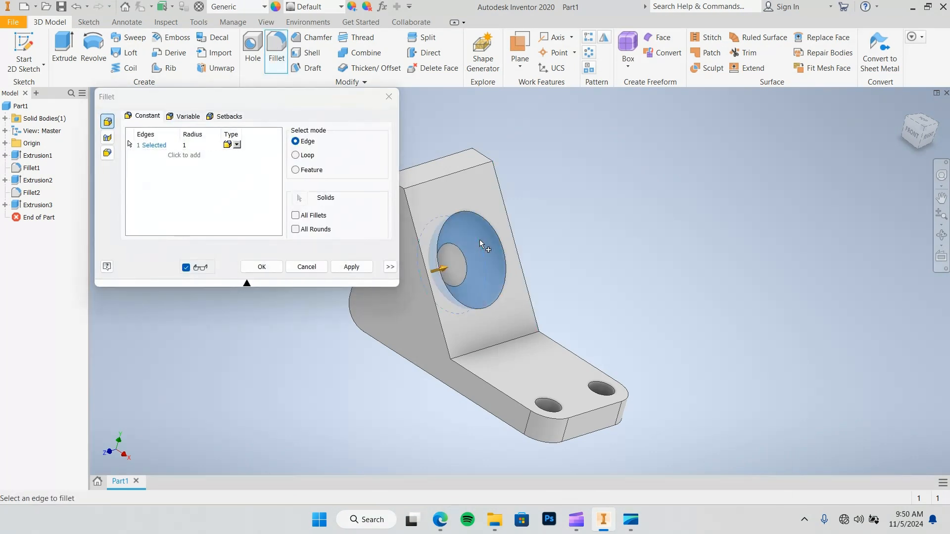
click(199, 145)
text(0.2)
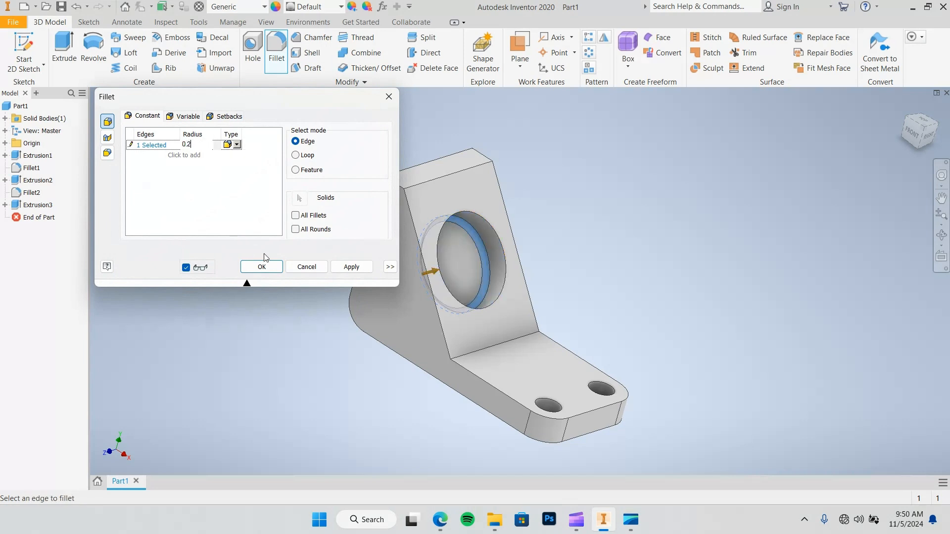
click(263, 267)
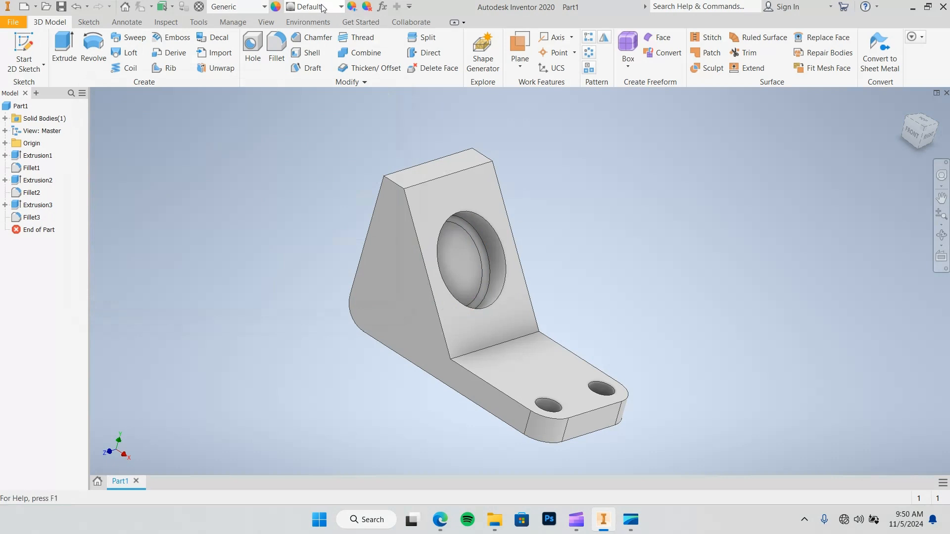
Try the Gold appearance on the whole bracket and replace it with the Nickel appearance
click(343, 7)
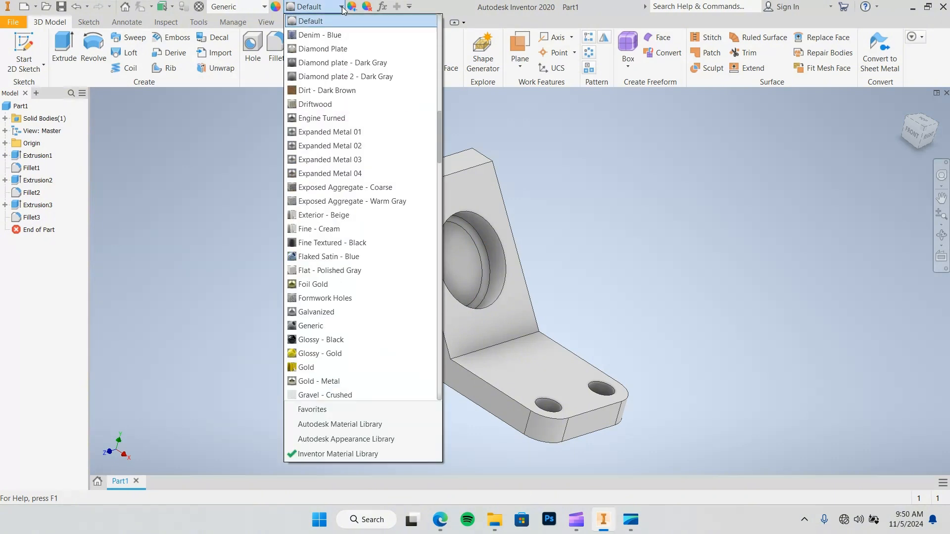
click(308, 367)
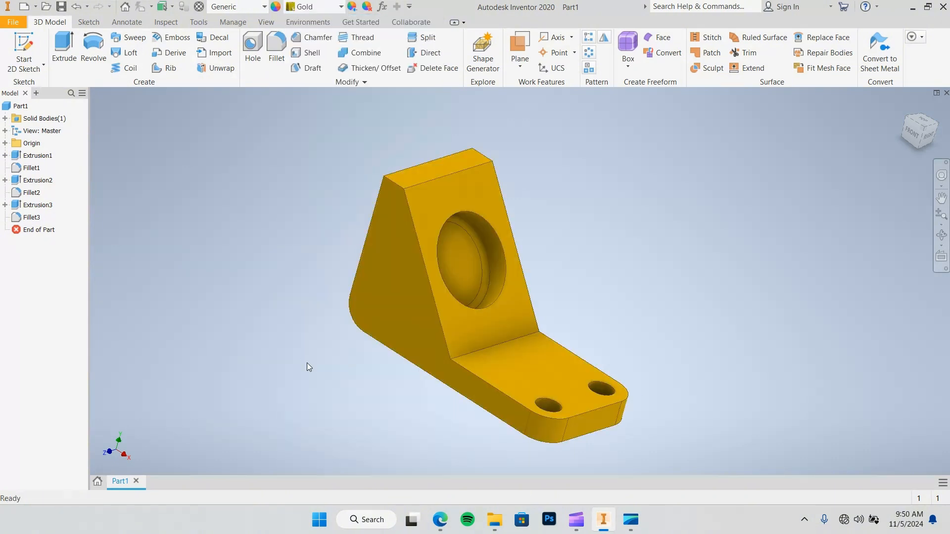
click(342, 6)
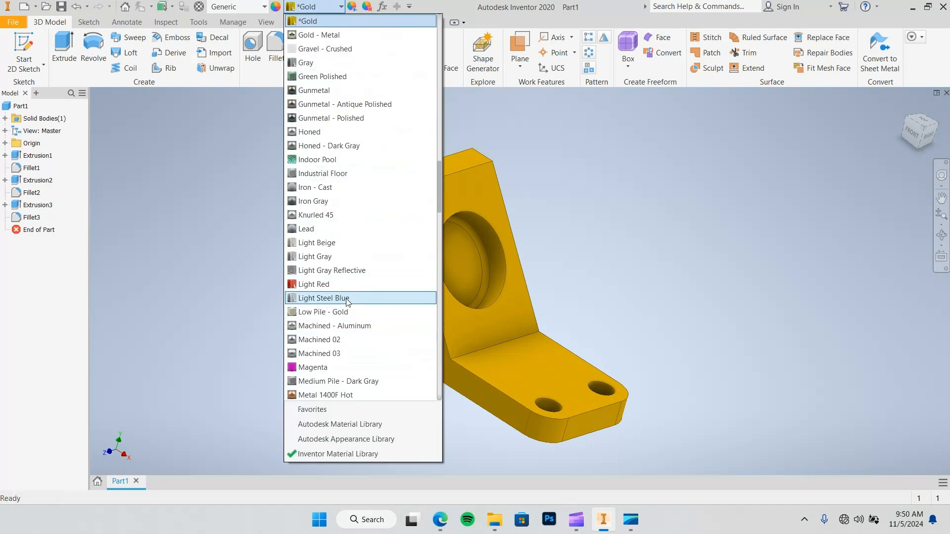
scroll(318, 367, down, 2)
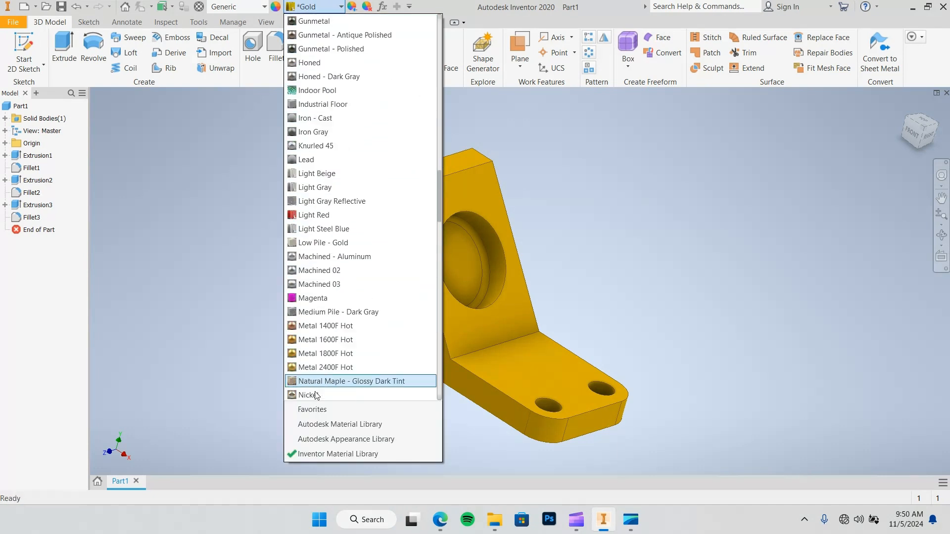
click(313, 395)
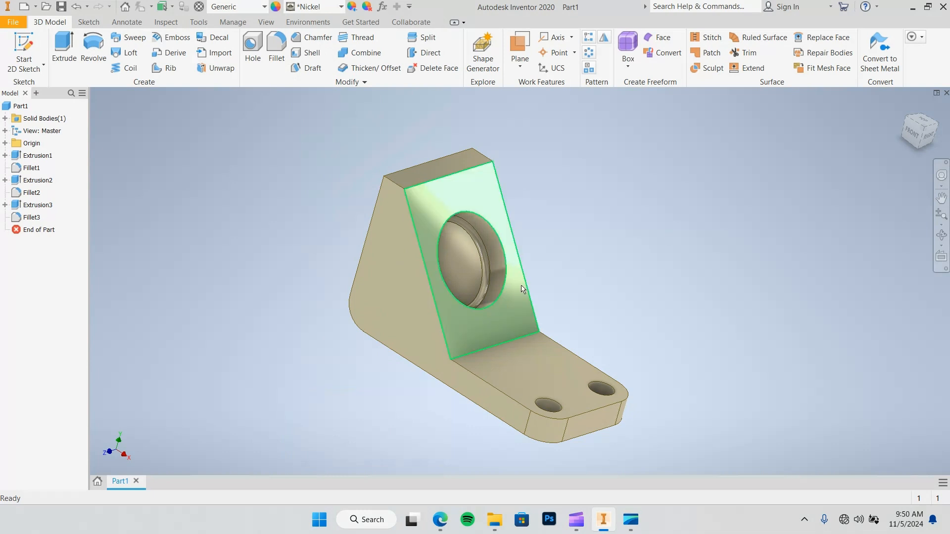
click(942, 235)
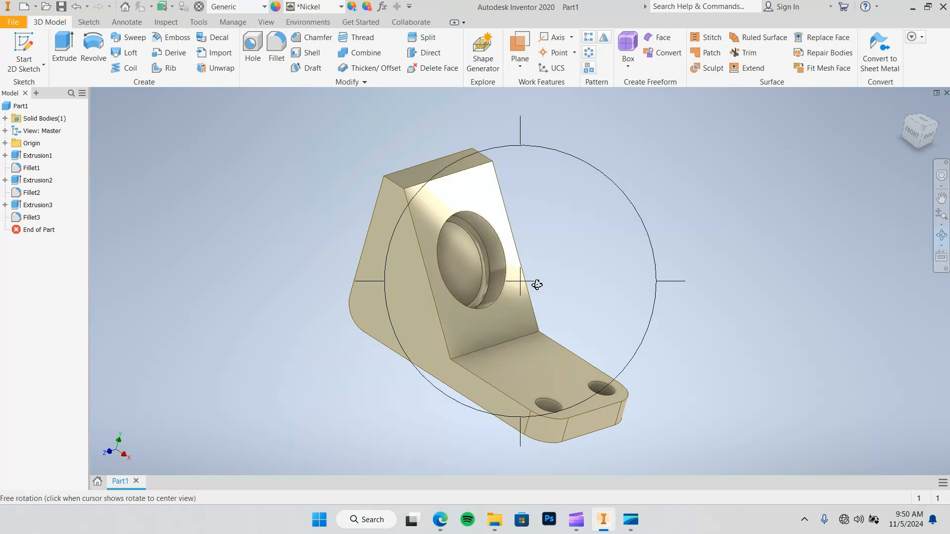
drag(536, 282, 416, 204)
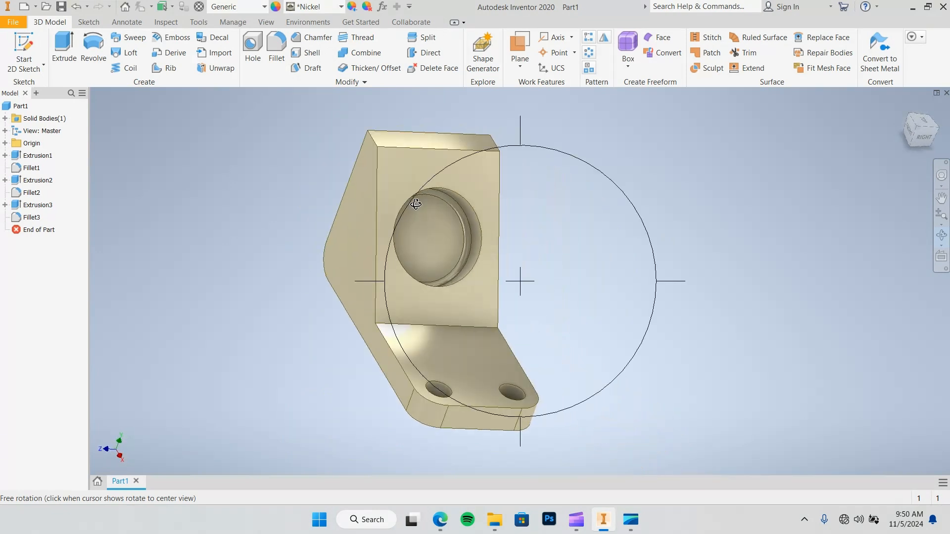